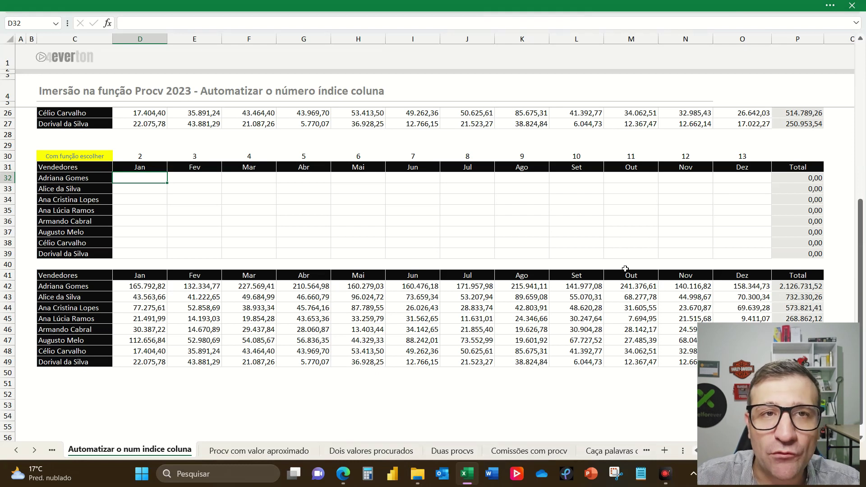
Highlight the empty monthly sales block, Total column and helper number row 2 to 13 with annotations.
key("win+shift+s")
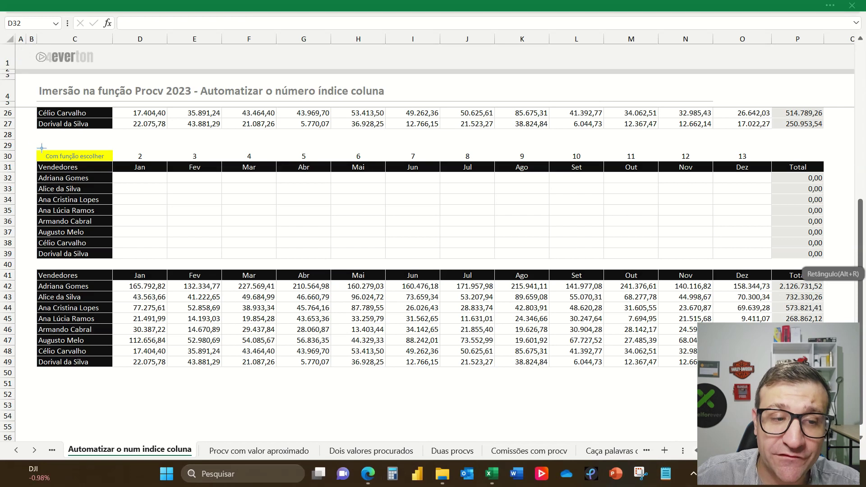
left_click_drag(30, 145, 821, 257)
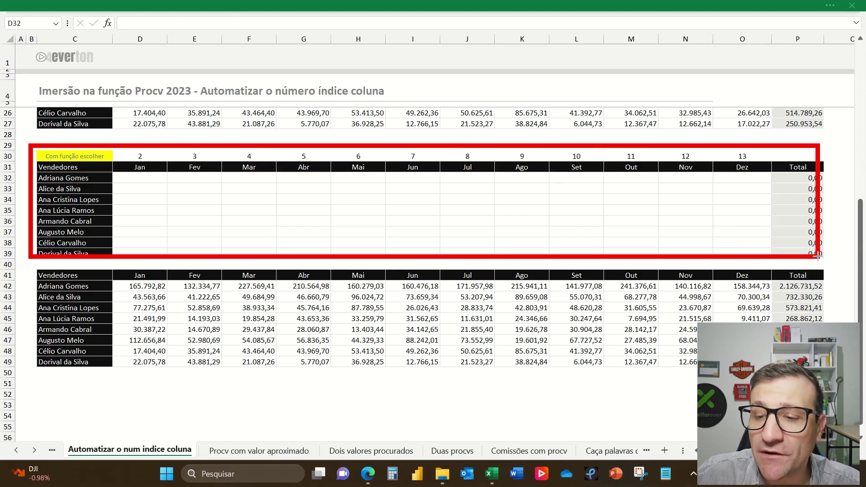
mouse_move(28, 265)
left_mouse_down()
mouse_move(47, 296)
mouse_move(832, 379)
left_mouse_up()
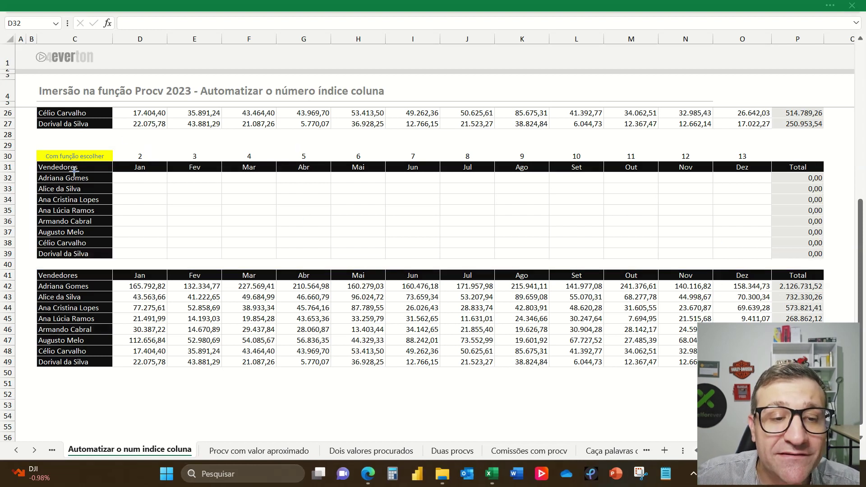
mouse_move(99, 138)
left_mouse_down()
mouse_move(840, 175)
mouse_move(819, 165)
left_mouse_up()
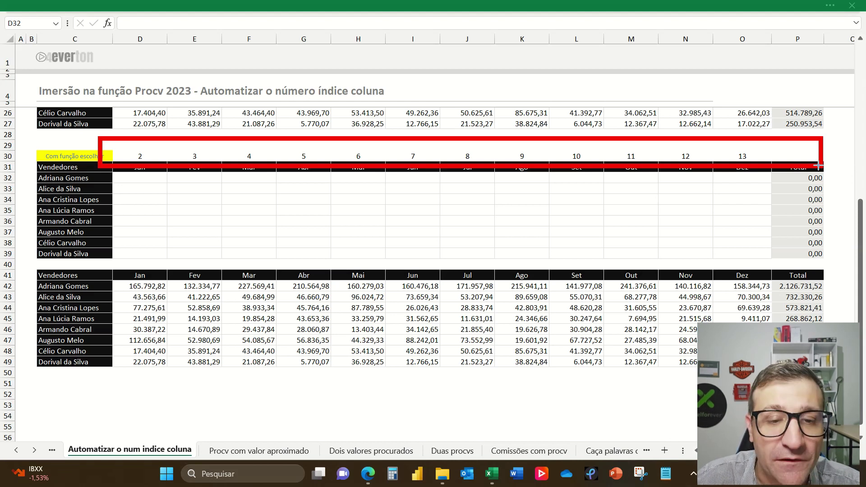
key("Escape")
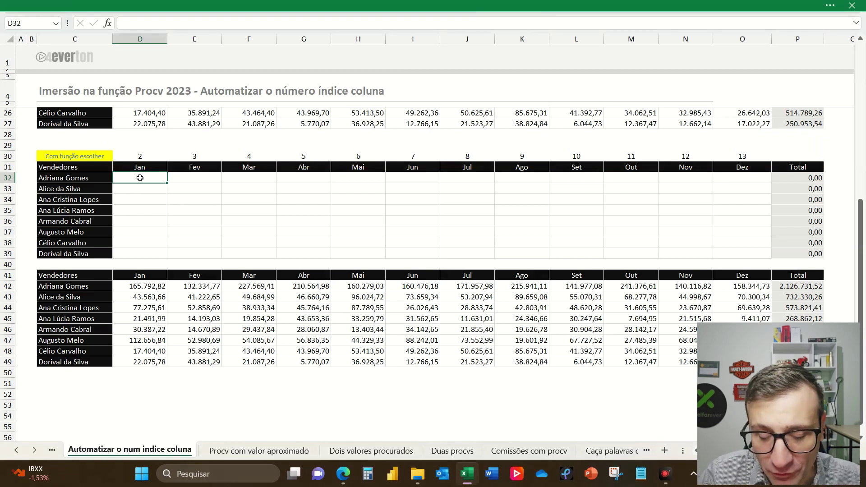
Start =PROCV in D32 with lookup value C32 and table range C42:O49.
type("=procv")
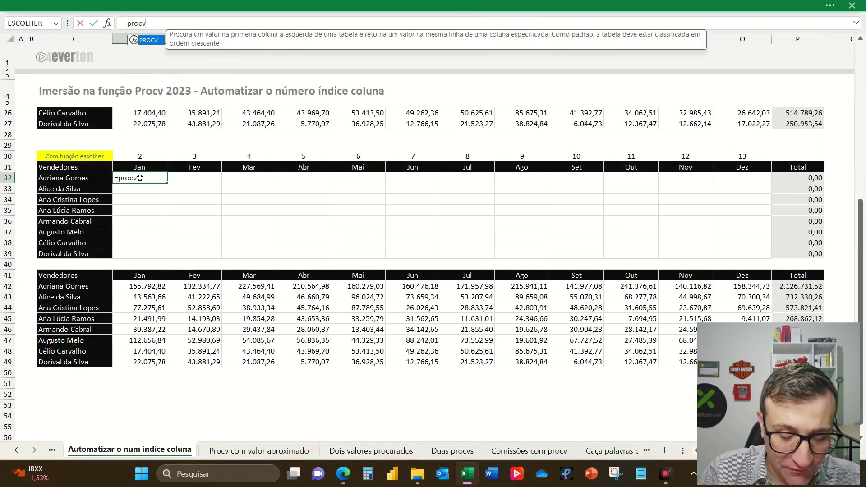
type("(")
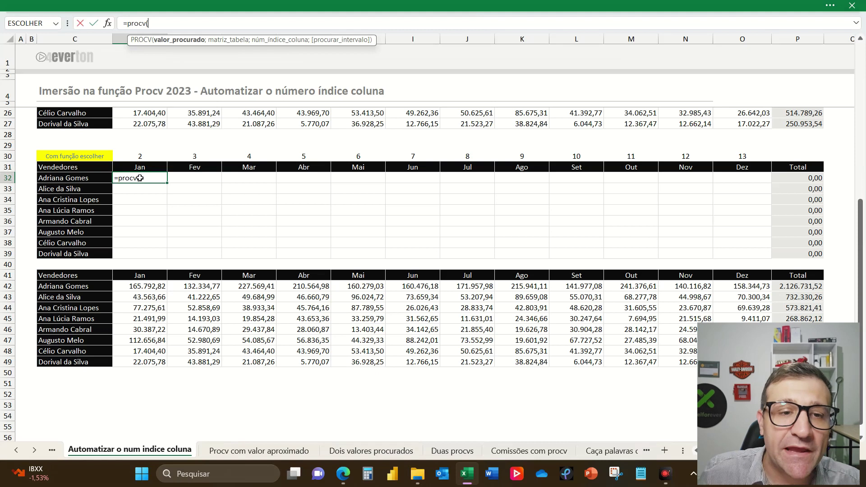
left_click(69, 179)
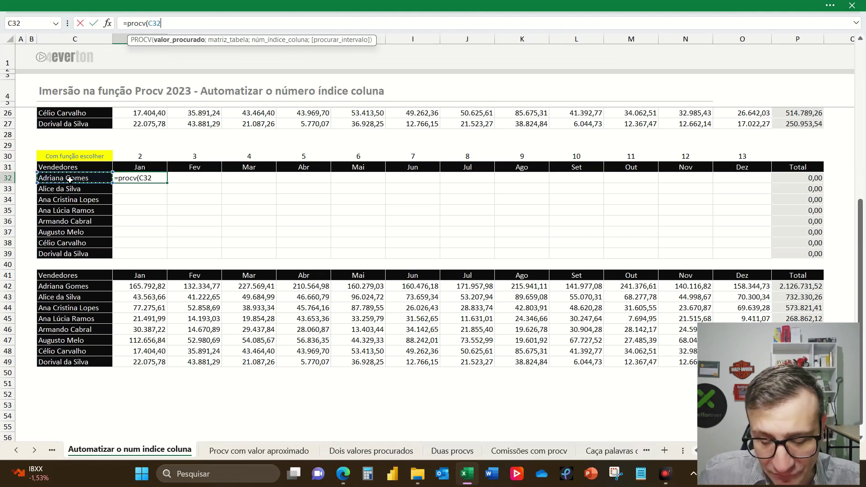
type(";")
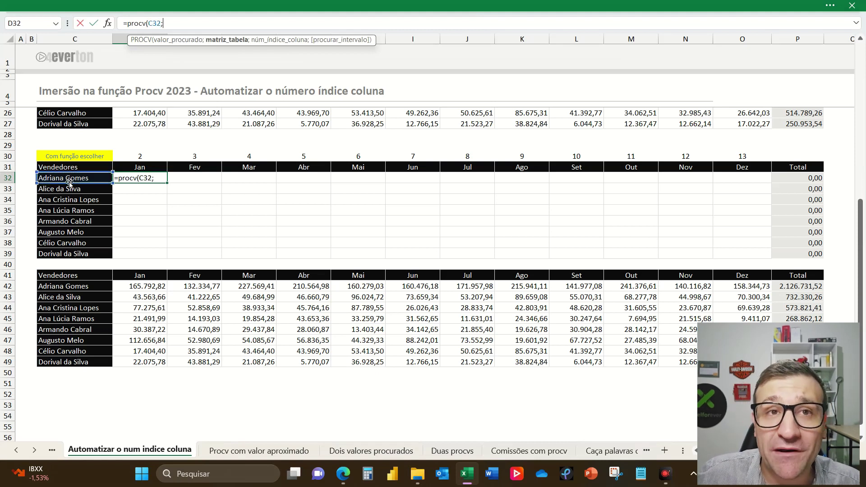
mouse_move(70, 287)
left_mouse_down()
mouse_move(91, 318)
mouse_move(742, 362)
mouse_move(452, 353)
mouse_move(740, 361)
left_mouse_up()
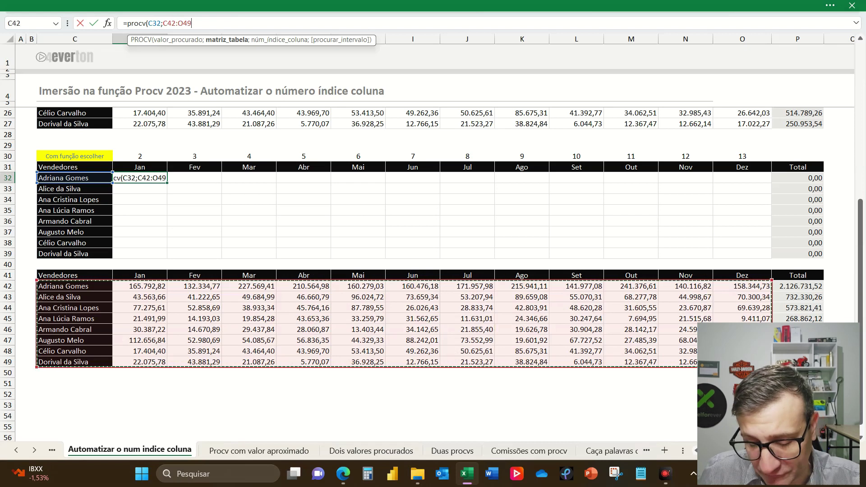
type(";")
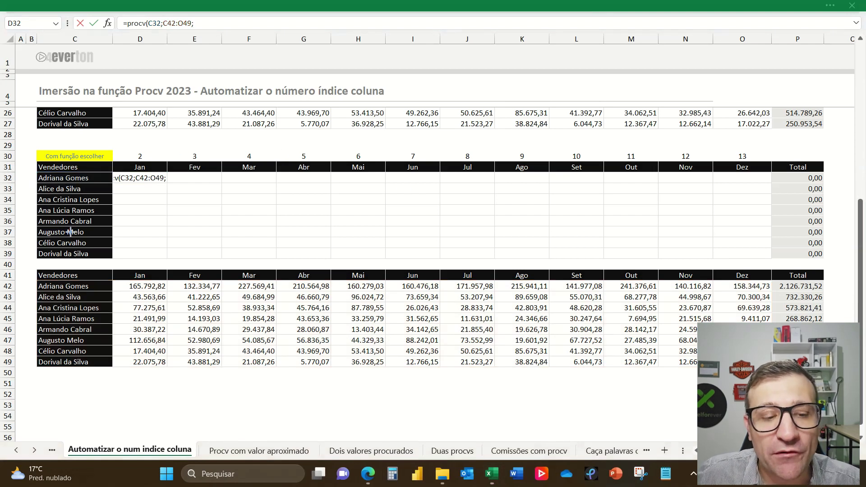
Complete the formula with column index 2 and exact match 0, returning 165.792,82.
left_click(74, 283)
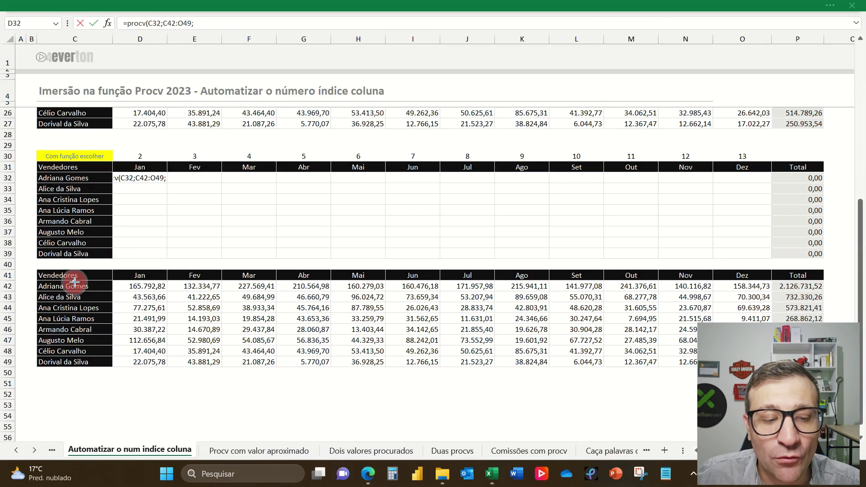
left_click(140, 283)
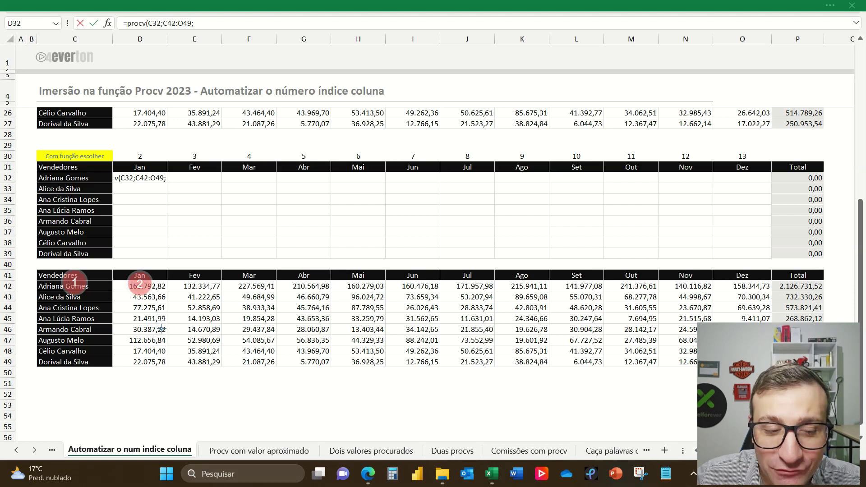
key("Escape")
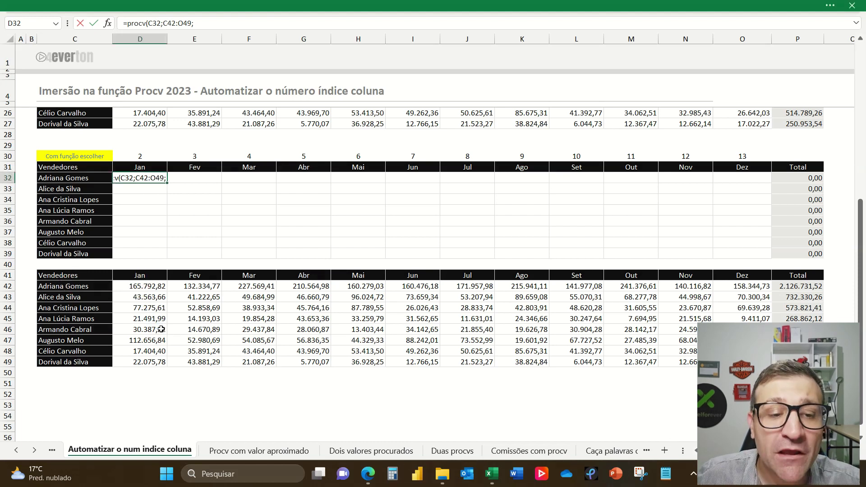
left_click(205, 23)
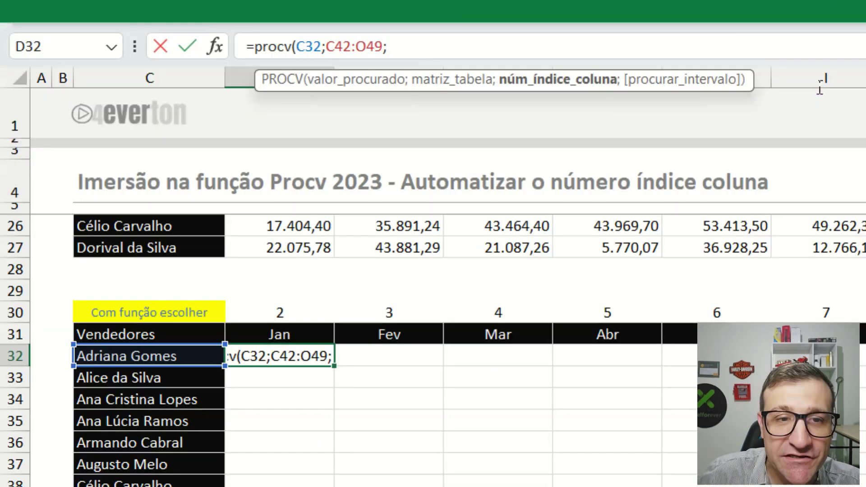
type("2;")
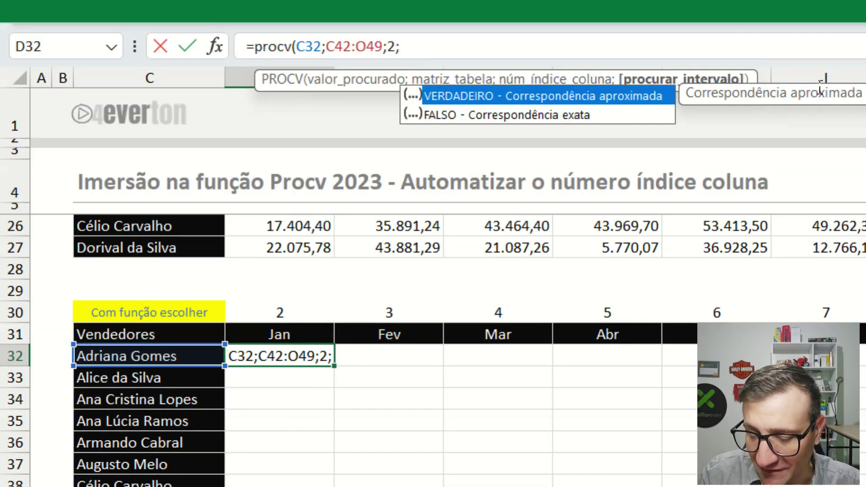
type("0")
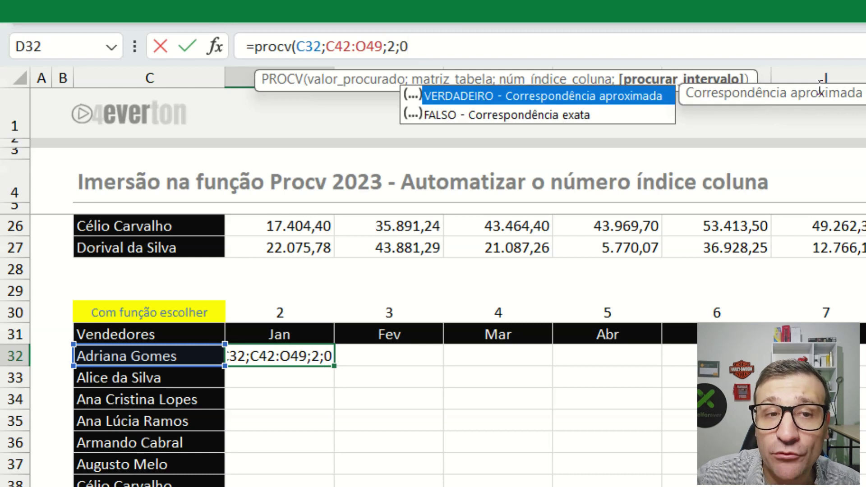
type(")")
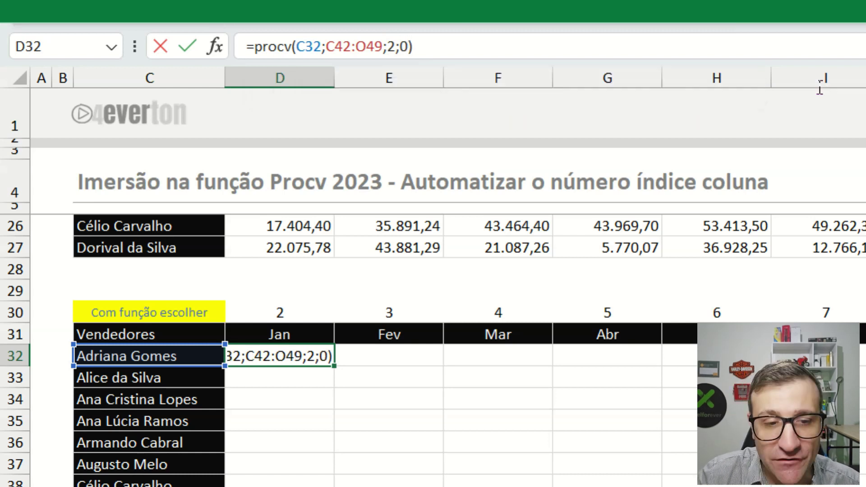
key("Return")
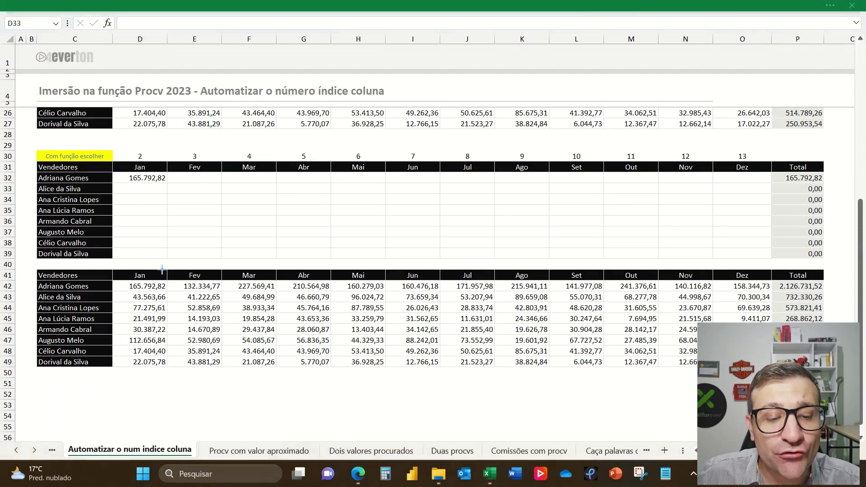
left_click_drag(166, 286, 154, 184)
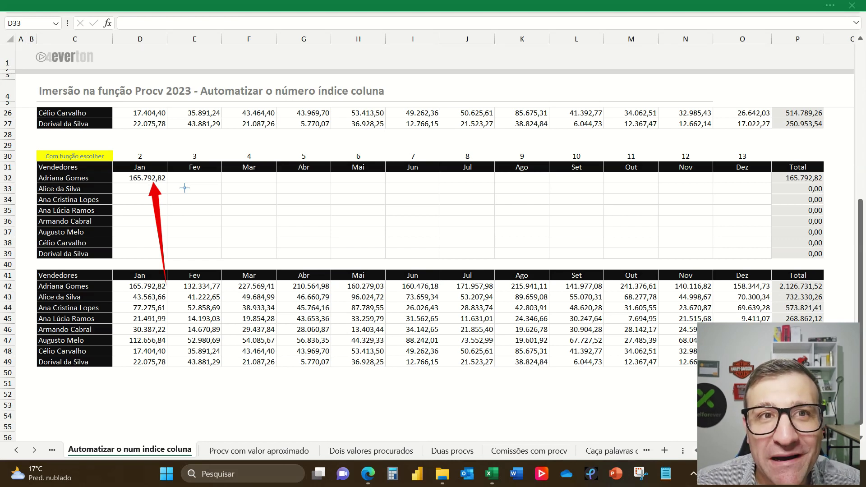
left_click(152, 178)
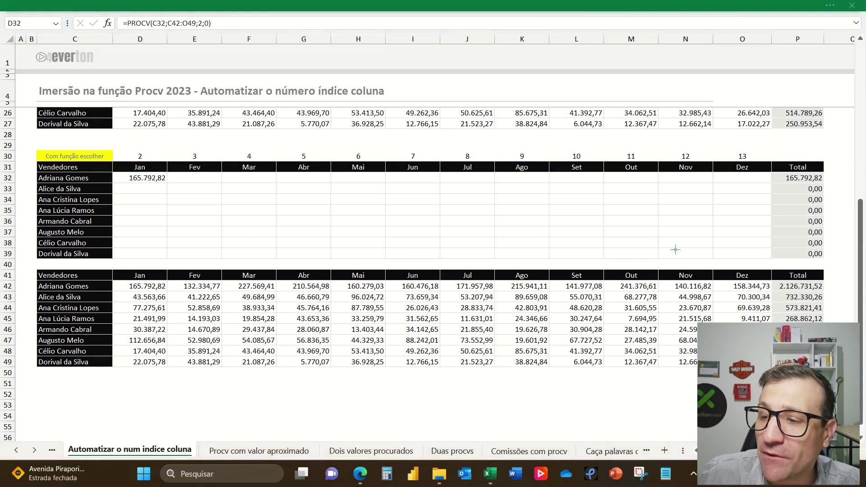
left_click(857, 261)
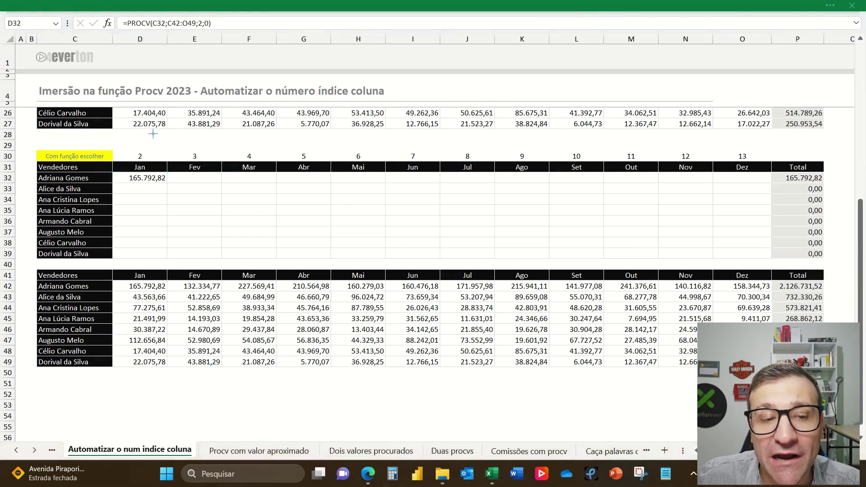
mouse_move(110, 147)
left_mouse_down()
mouse_move(215, 168)
mouse_move(775, 165)
left_mouse_up()
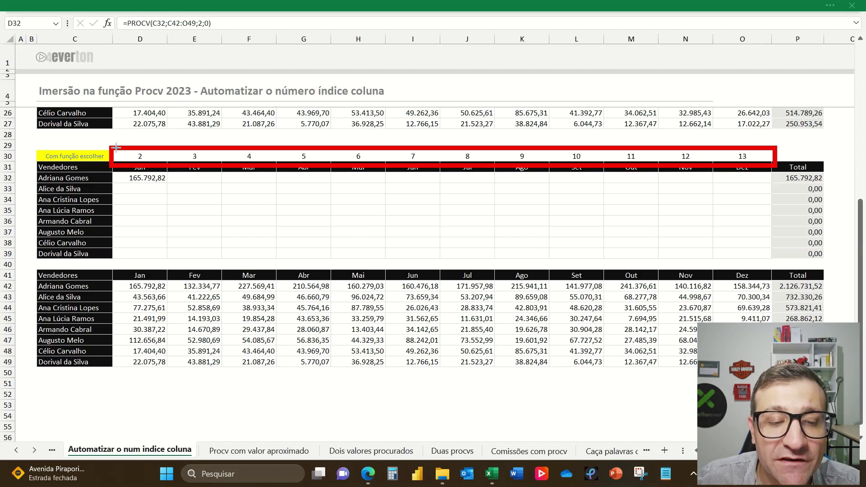
left_click_drag(110, 263, 777, 285)
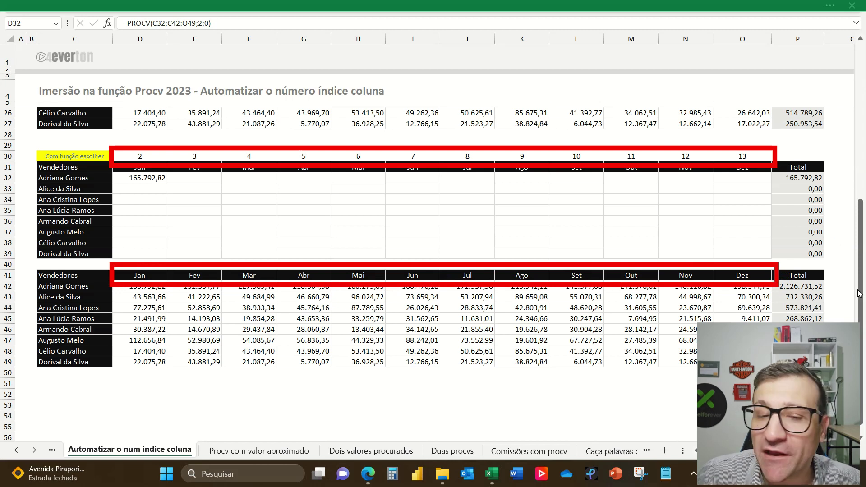
left_click_drag(32, 262, 801, 374)
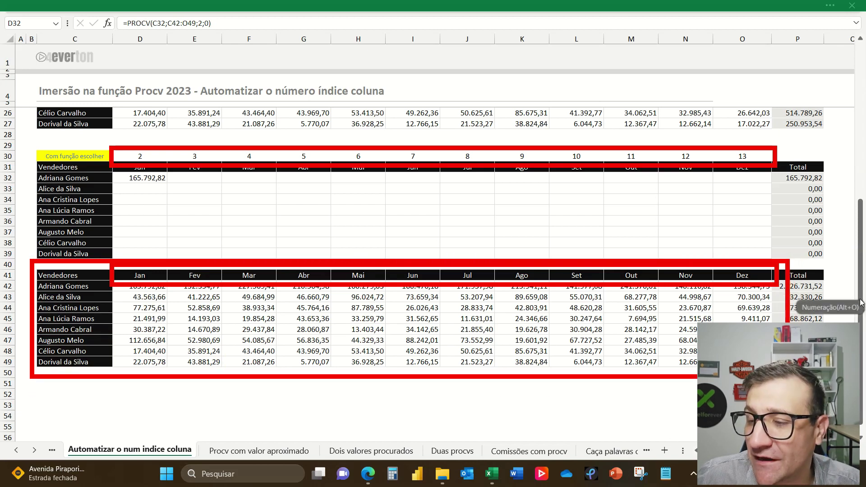
left_click(146, 276)
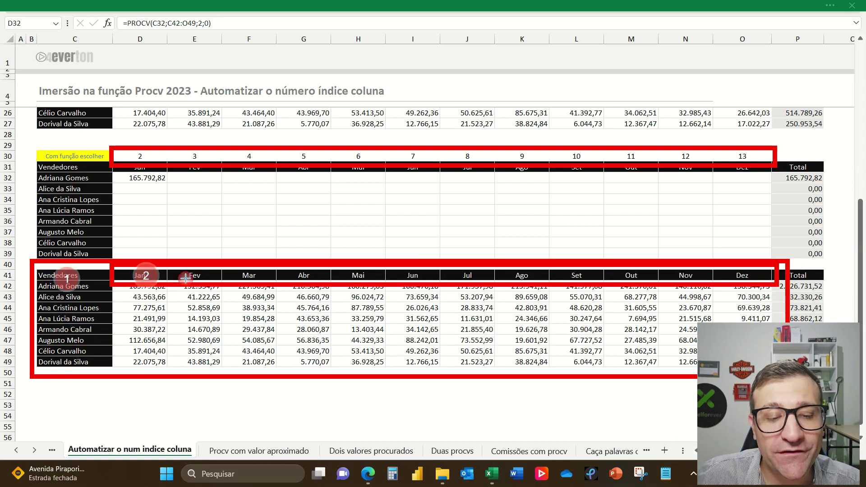
left_click(193, 277)
left_click(253, 276)
left_click(297, 273)
left_click(368, 274)
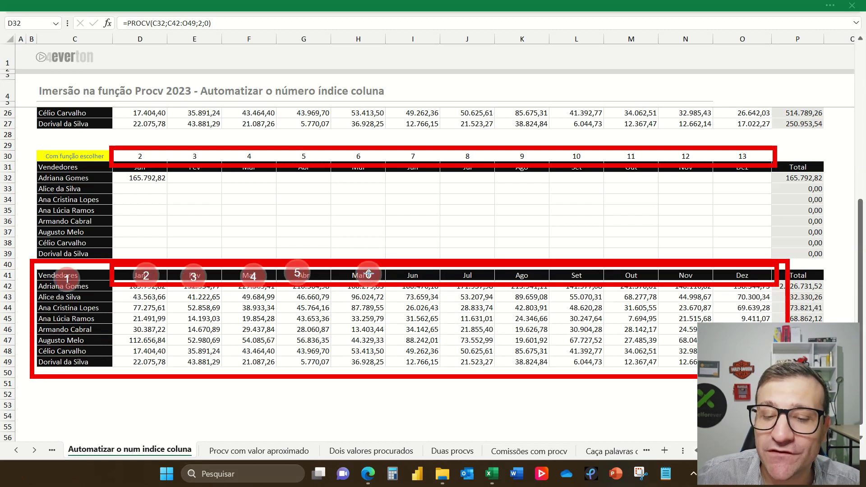
left_click(403, 275)
left_click(476, 276)
left_click(518, 272)
left_click(587, 275)
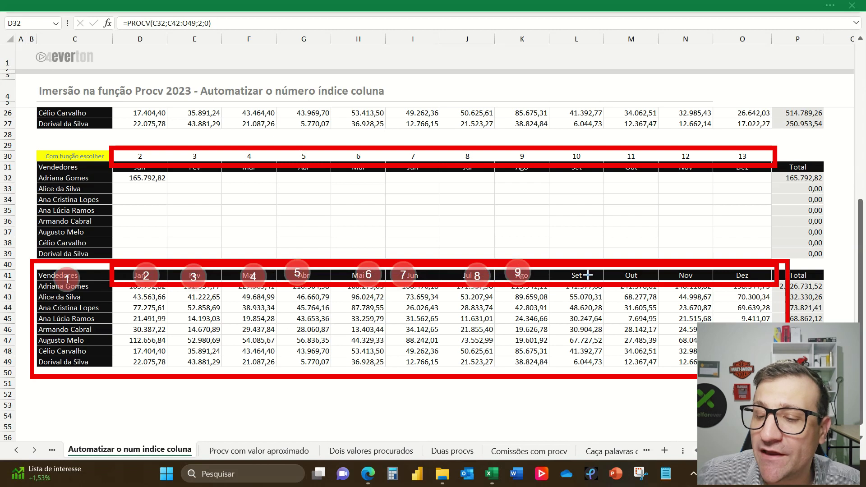
left_click(632, 271)
left_click(672, 271)
left_click(762, 274)
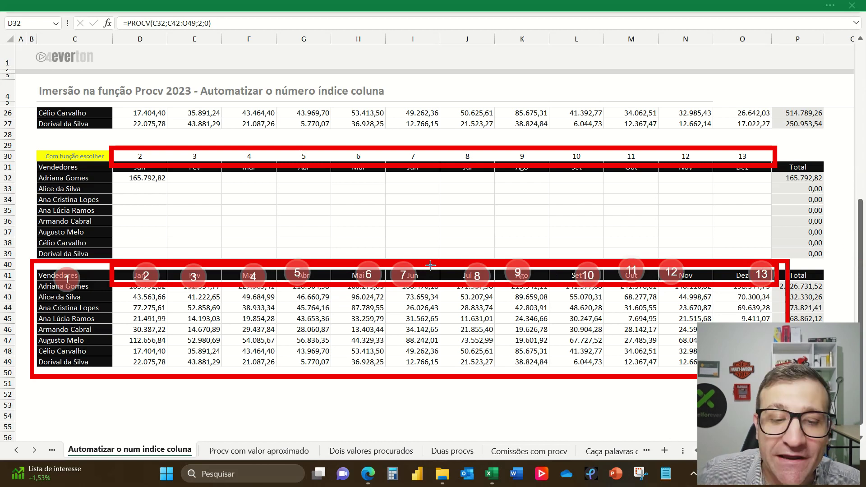
left_click_drag(148, 256, 143, 172)
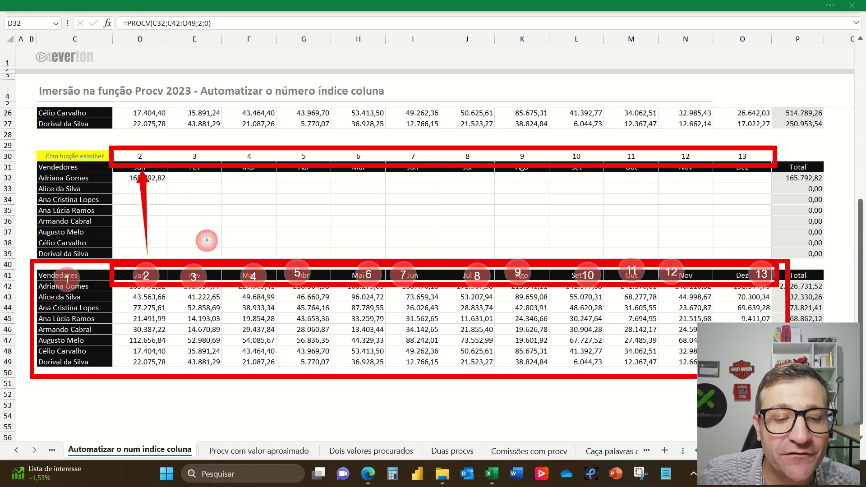
left_click_drag(194, 256, 192, 170)
left_click_drag(256, 255, 255, 174)
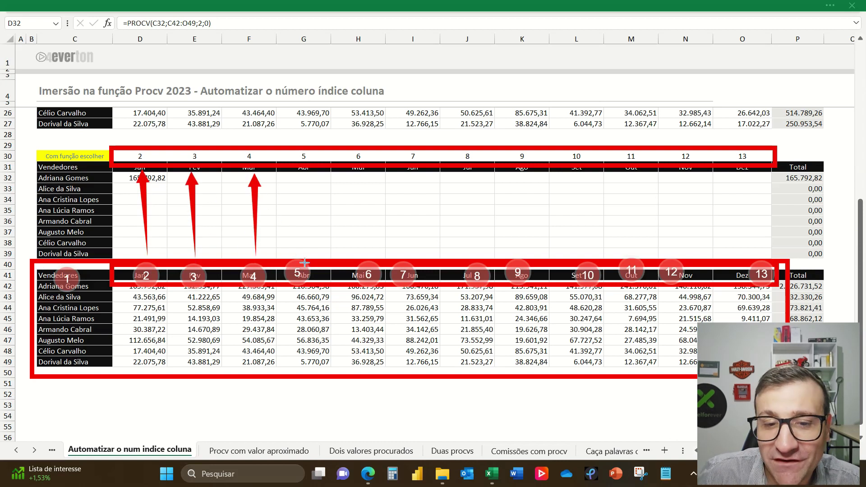
left_click_drag(304, 259, 303, 159)
left_click_drag(366, 261, 361, 173)
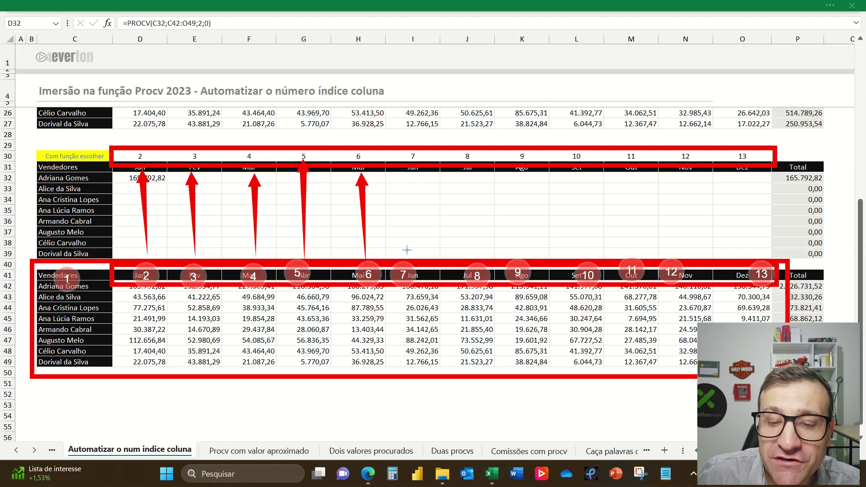
left_click_drag(407, 256, 411, 173)
left_click_drag(476, 259, 468, 173)
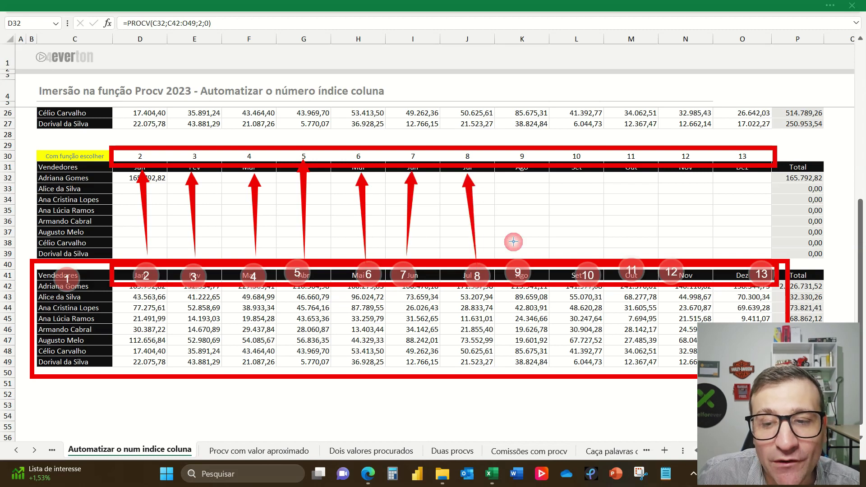
left_click_drag(521, 258, 519, 181)
left_click_drag(583, 259, 582, 175)
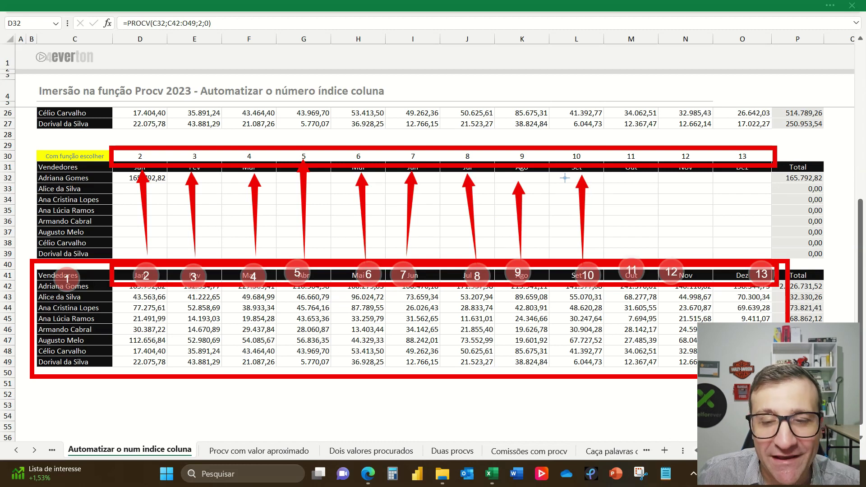
key("Escape")
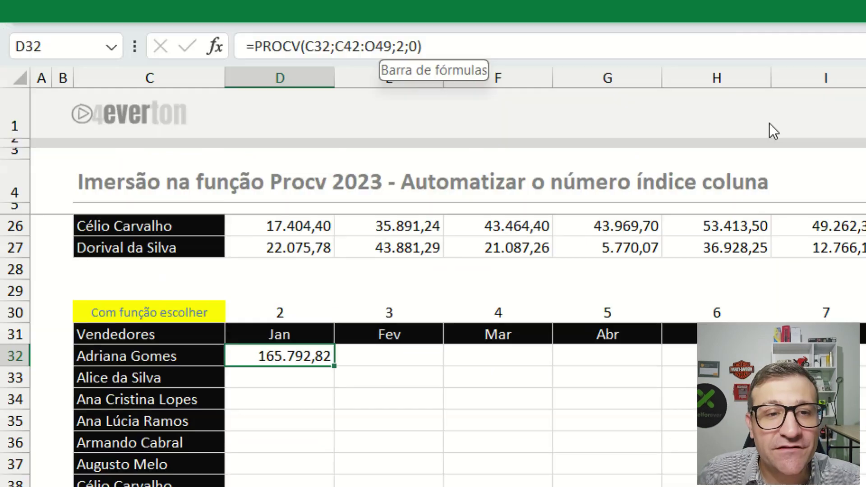
Replace D32's fixed column index 2 with helper cell D30, then reopen D32 for editing.
double_click(201, 23)
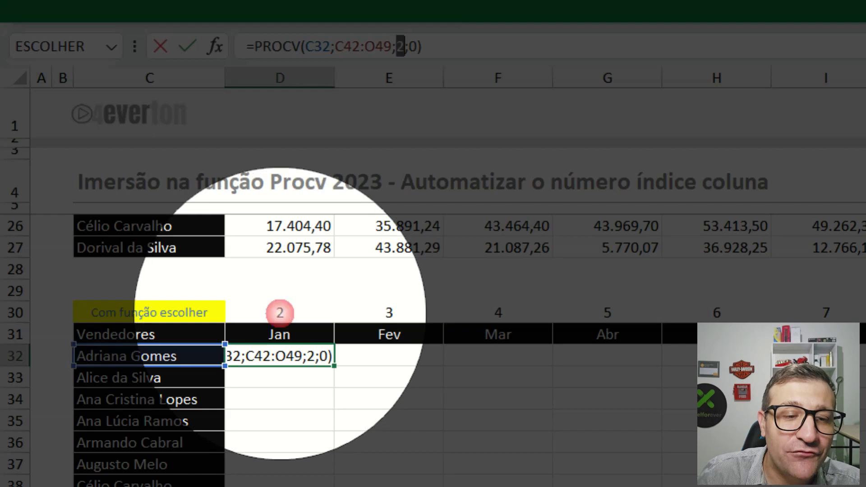
left_click(279, 312)
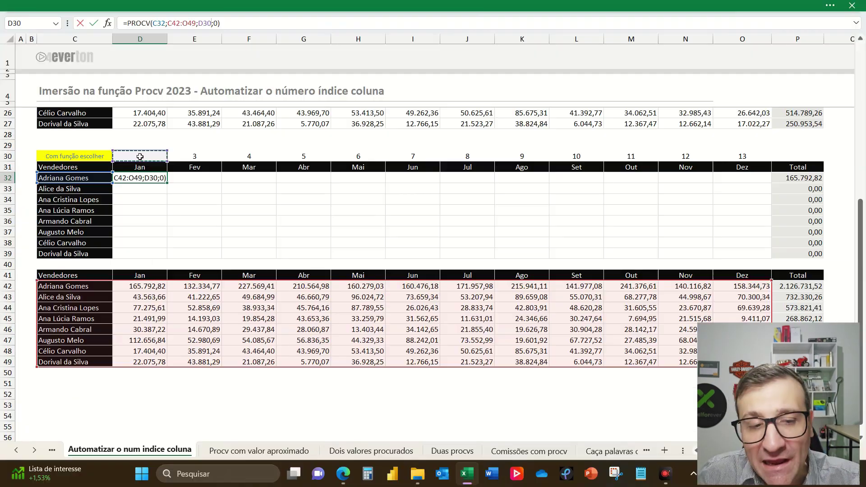
key("Return")
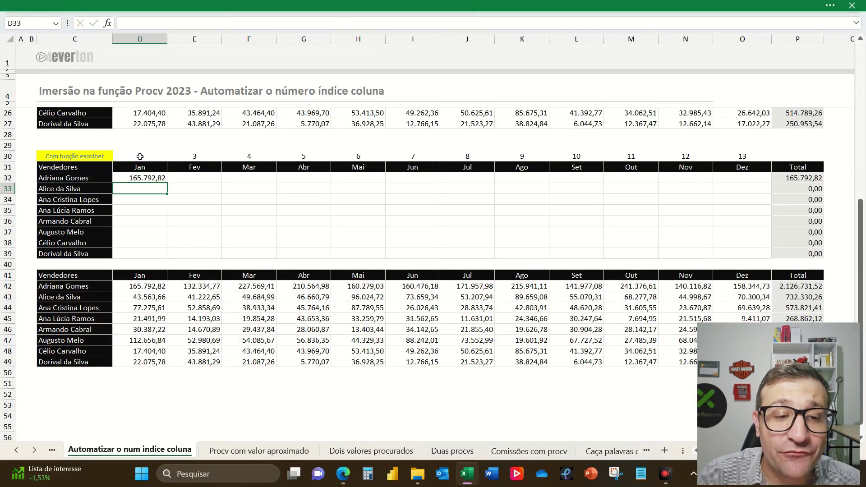
key("Up")
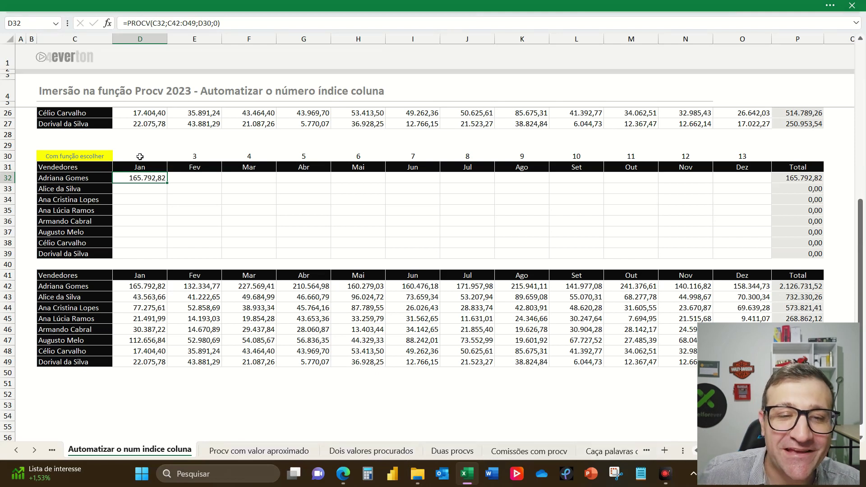
key("F2")
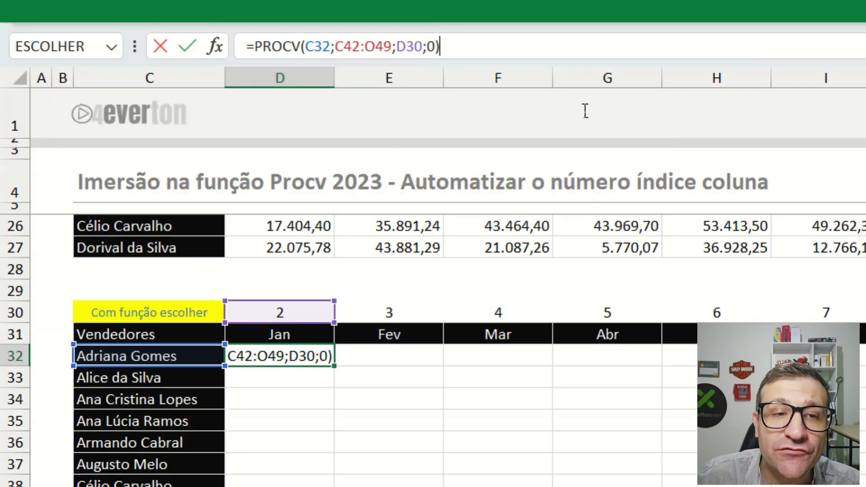
Anchor D32's references as $C32, $C$42:$O$49 and D$30 using F4.
left_click(315, 46)
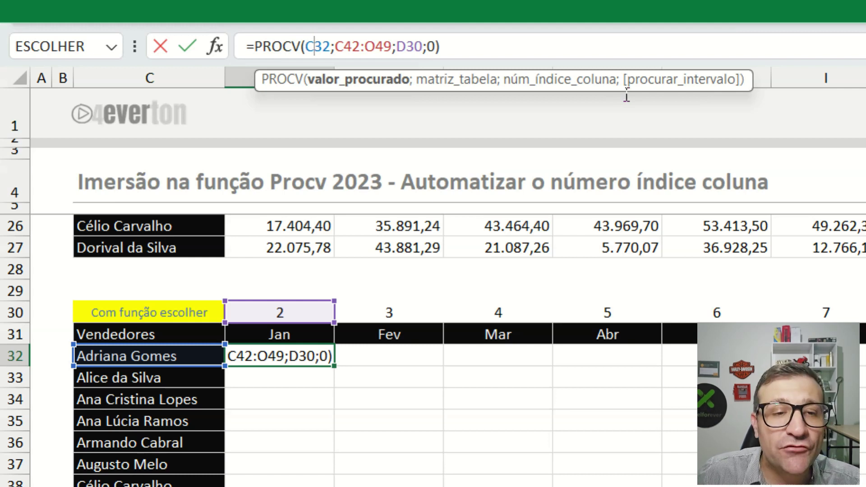
key("F4")
key("F4")
key("F4")
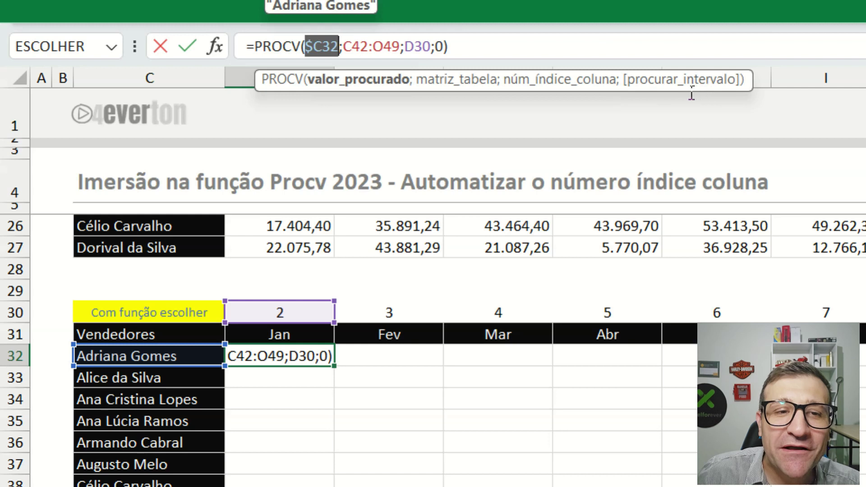
key("Right")
key("Right")
key("ctrl+shift+Right")
key("shift+Right")
key("shift+Right")
key("shift+Right")
key("shift+Right")
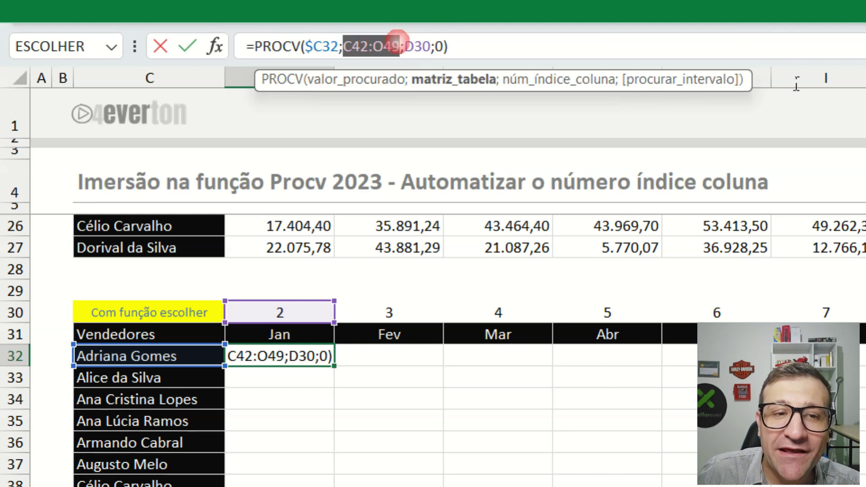
key("F4")
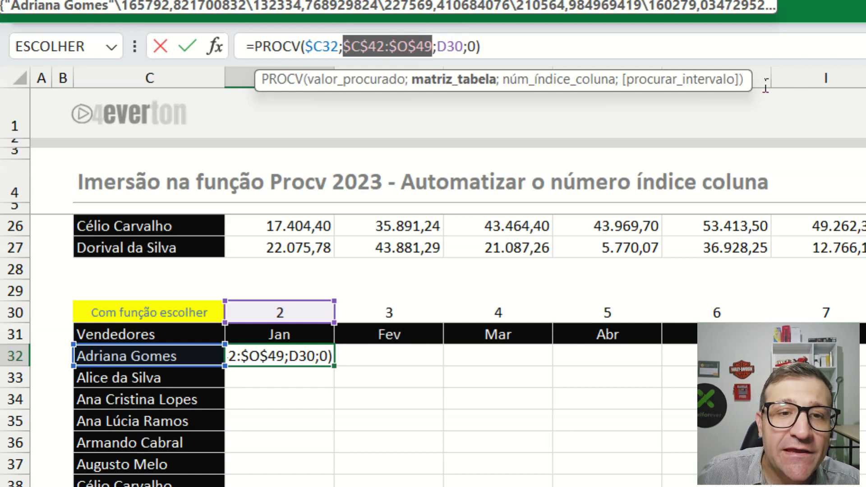
left_click(447, 47)
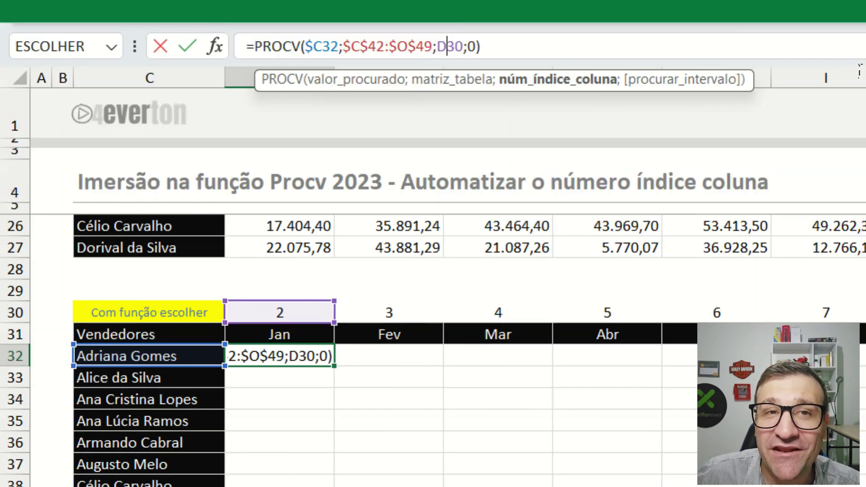
key("F4")
key("F4")
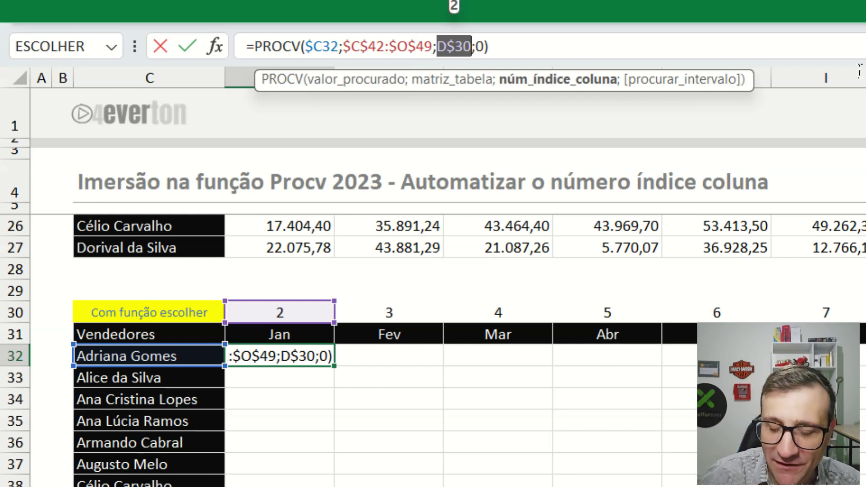
key("Return")
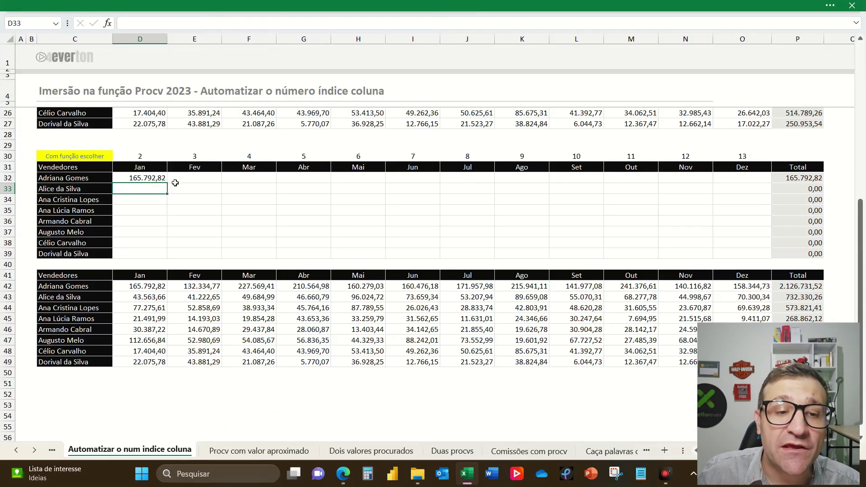
Paste the D32 formula into E32:O39 and D33:D39, then check the copy in F33.
left_click(154, 179)
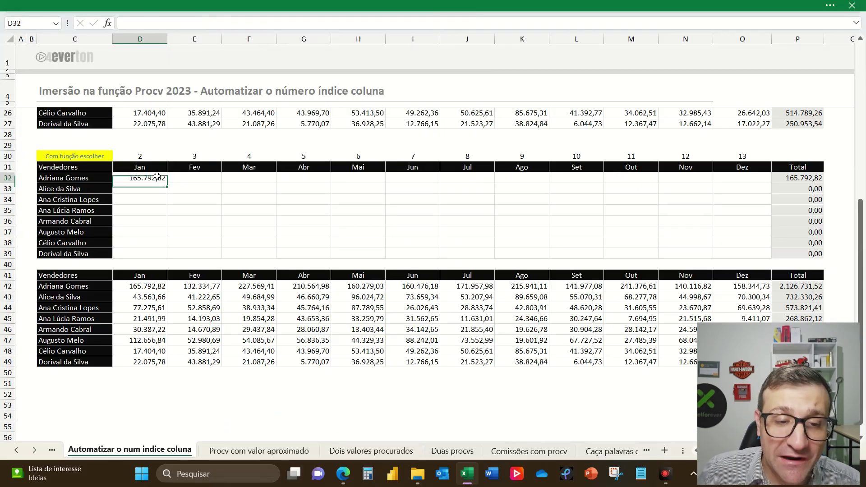
left_click_drag(178, 181, 729, 251)
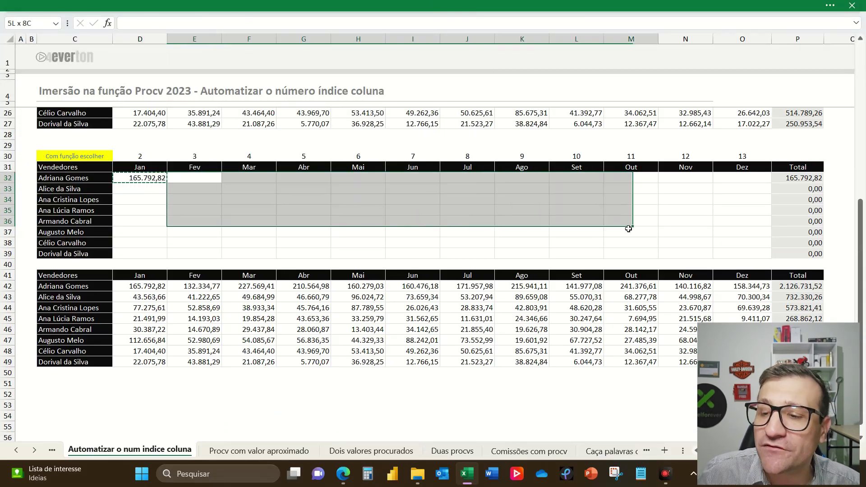
left_click(133, 190, "ctrl")
left_click_drag(133, 190, 140, 247)
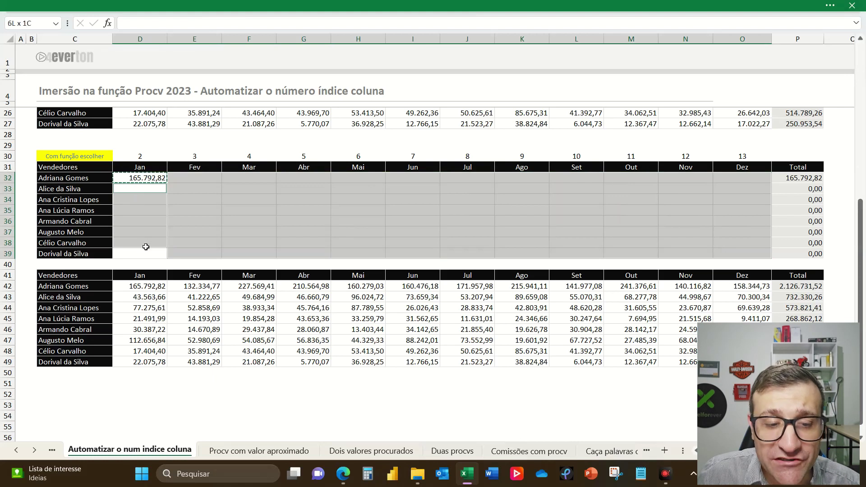
key("ctrl+v")
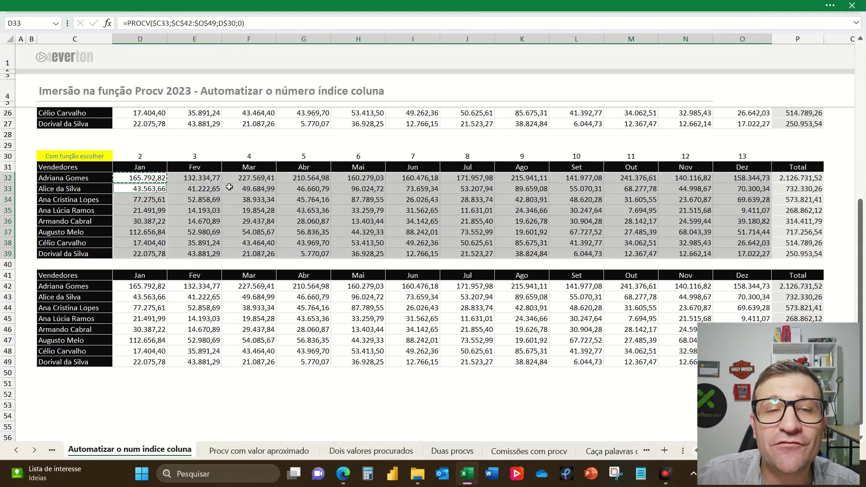
left_click(230, 189)
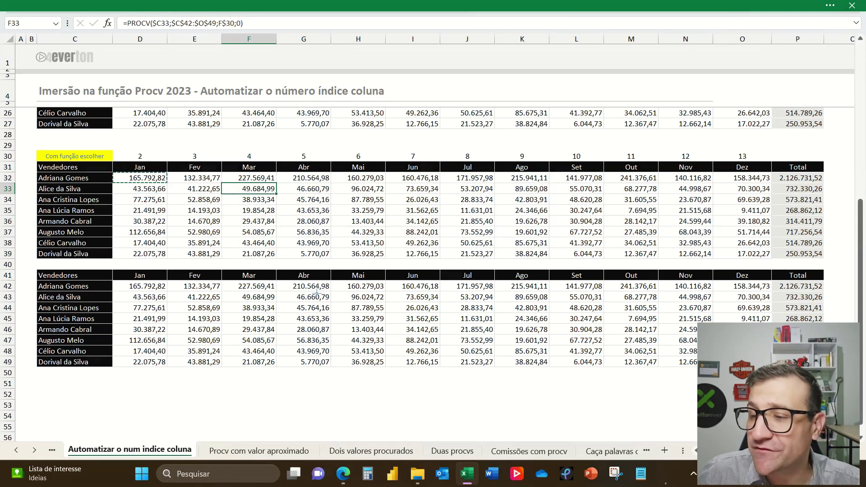
Mark the March results with an arrow, then delete D32:O39 so totals return to 0,00.
key("ctrl+2")
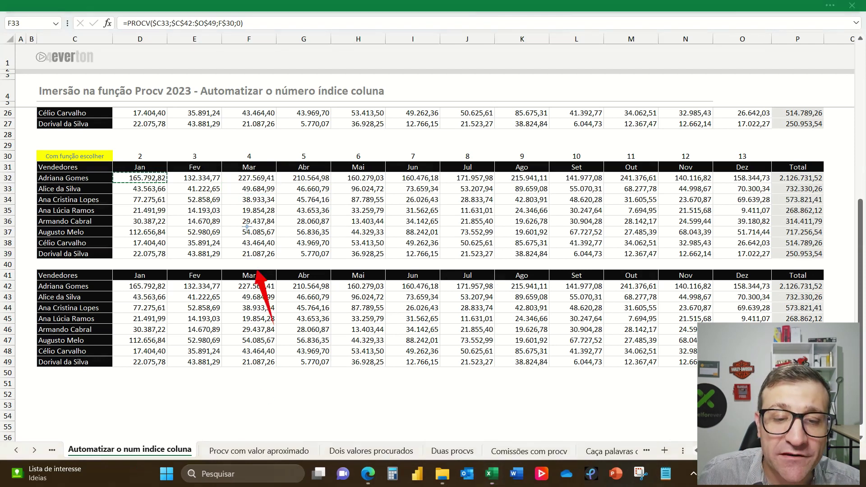
left_click_drag(272, 323, 243, 217)
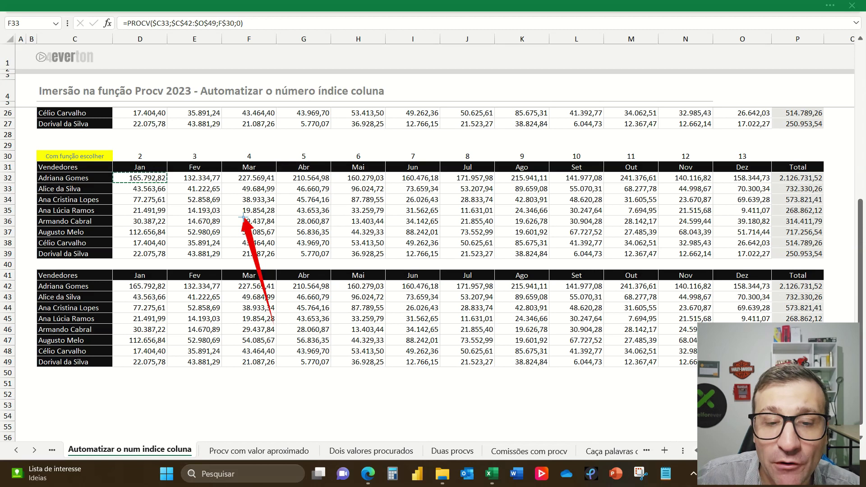
left_click_drag(135, 178, 722, 253)
key("Delete")
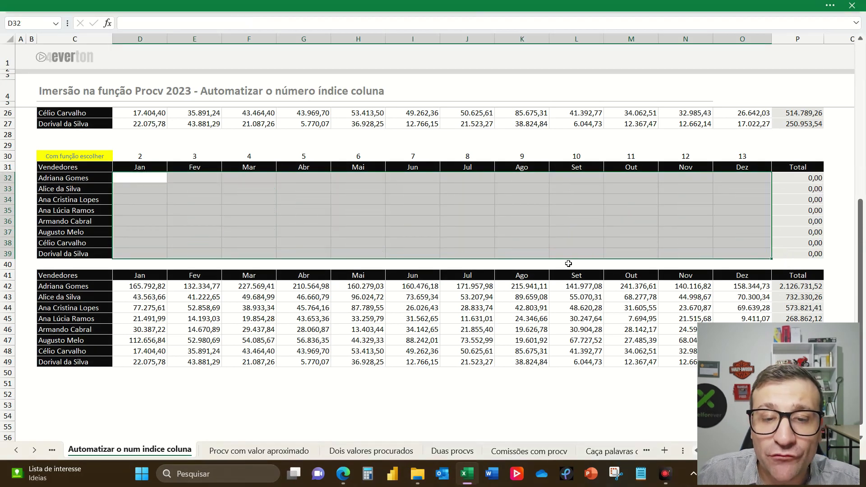
left_click(327, 219)
left_click(130, 177)
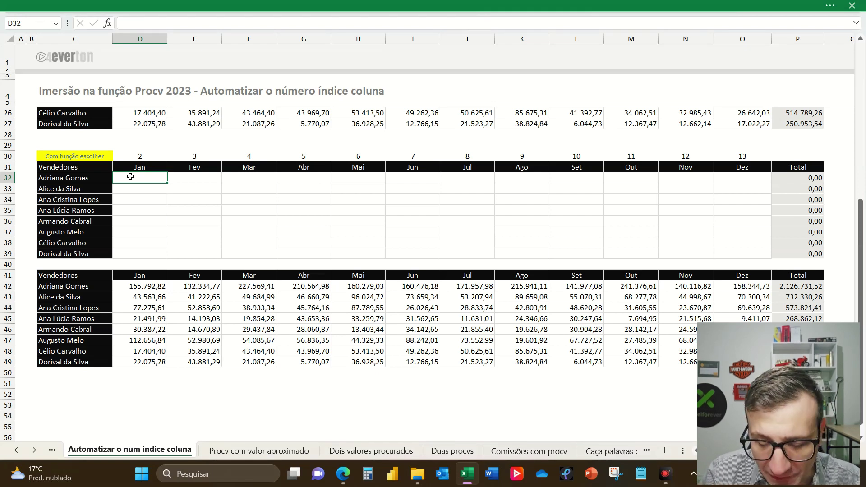
Begin D32 as =procv(C32;C42:O49; followed by escolher( for the column index.
type("=procv(")
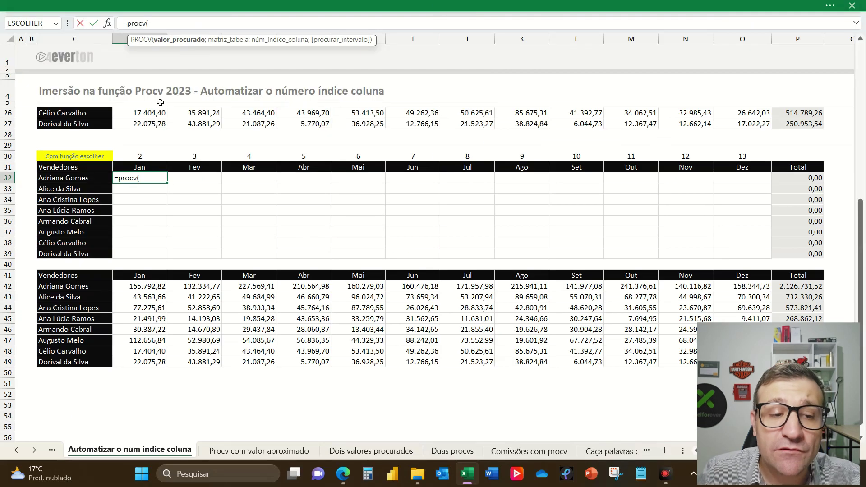
left_click(77, 177)
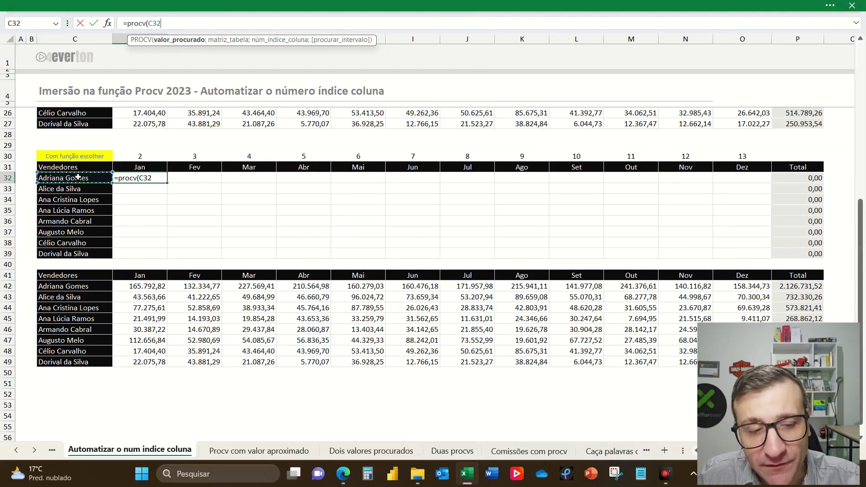
type(";")
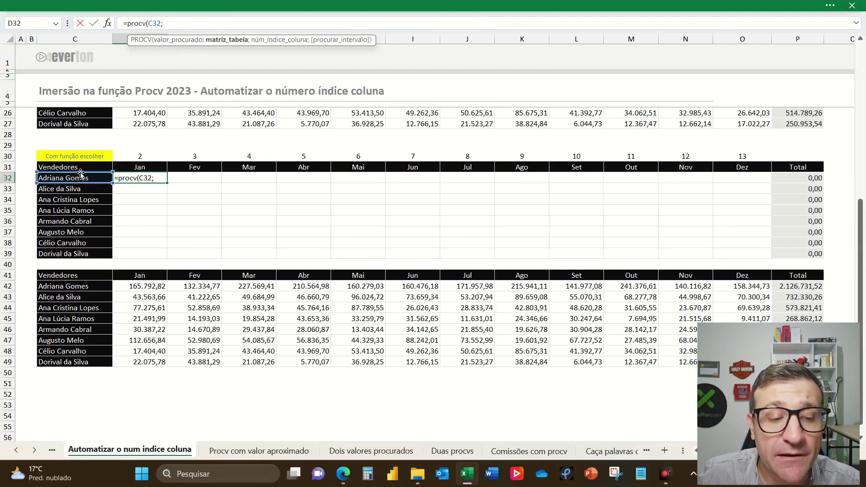
left_click(82, 287)
left_click_drag(81, 287, 742, 362)
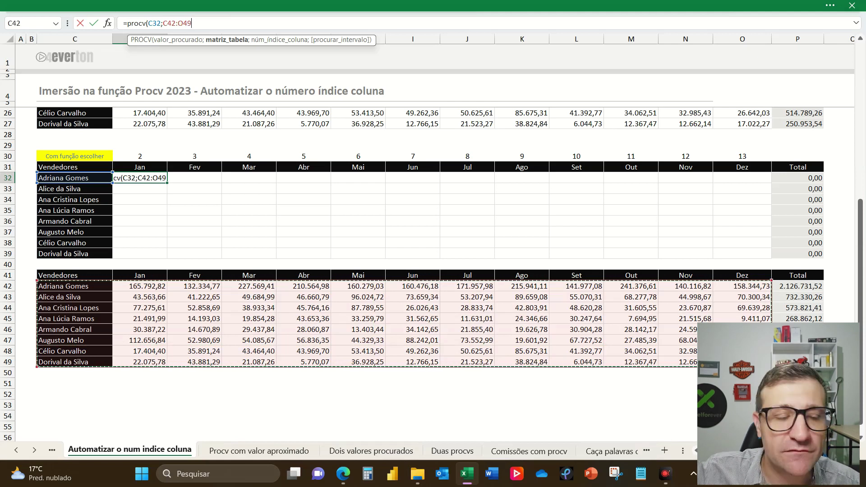
type(";")
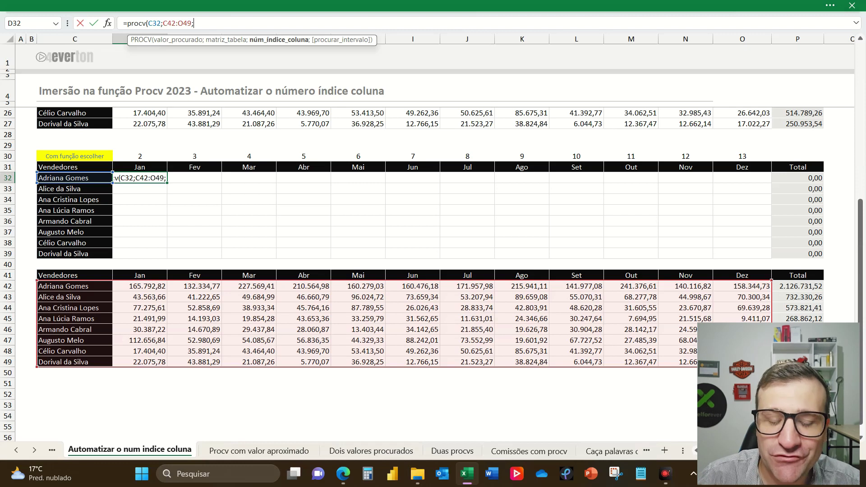
type("escolher")
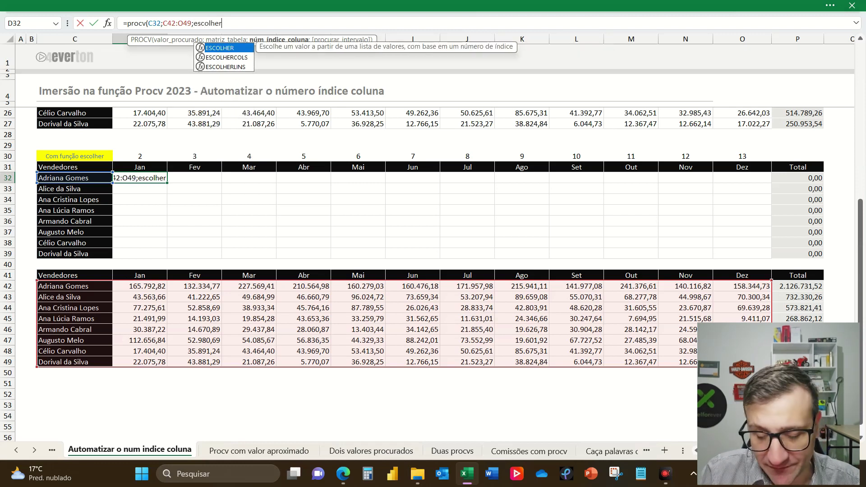
type("(")
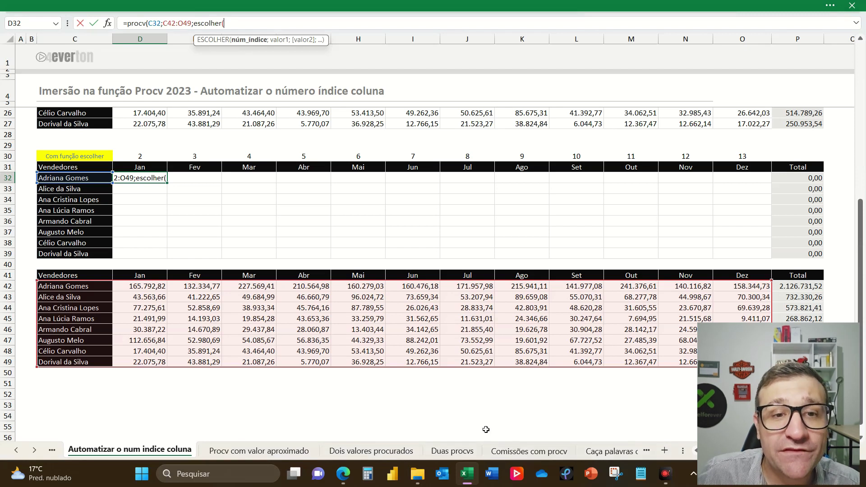
Insert helper cell D30 as ESCOLHER's index argument.
left_click(140, 155)
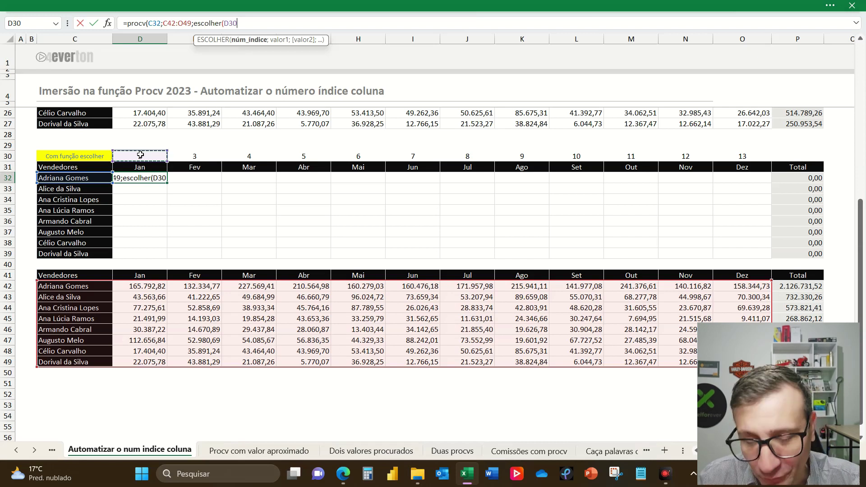
Add C30 through O30 as ESCOLHER choices, close with exact match 0, and commit for 165.792,82.
type(";")
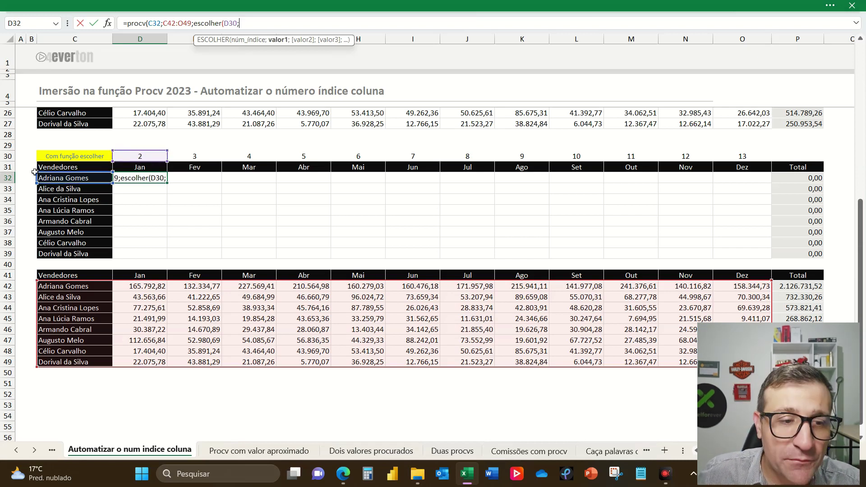
left_click(71, 155)
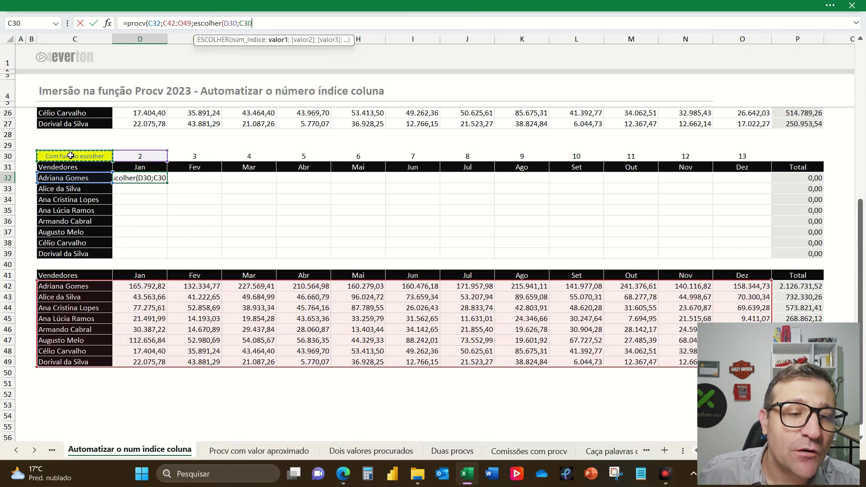
type(";")
left_click(154, 156)
type(";")
left_click(195, 156)
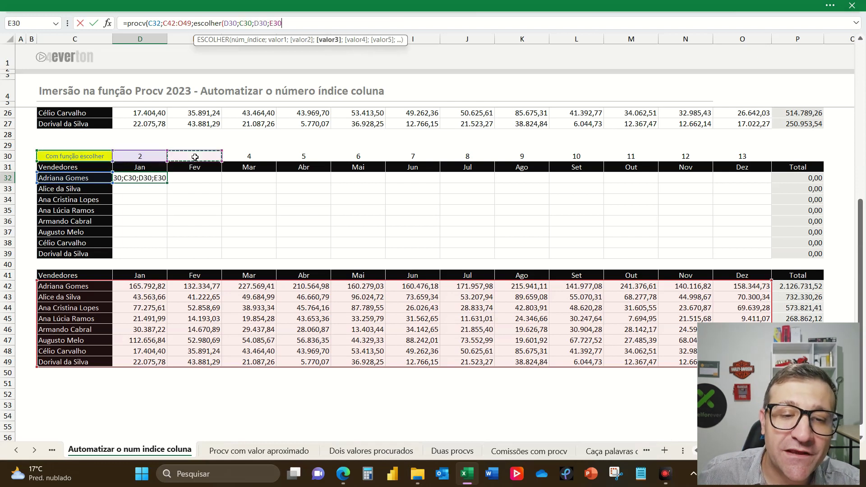
type(";")
left_click(249, 156)
type(";")
left_click(314, 155)
type(";")
left_click(357, 155)
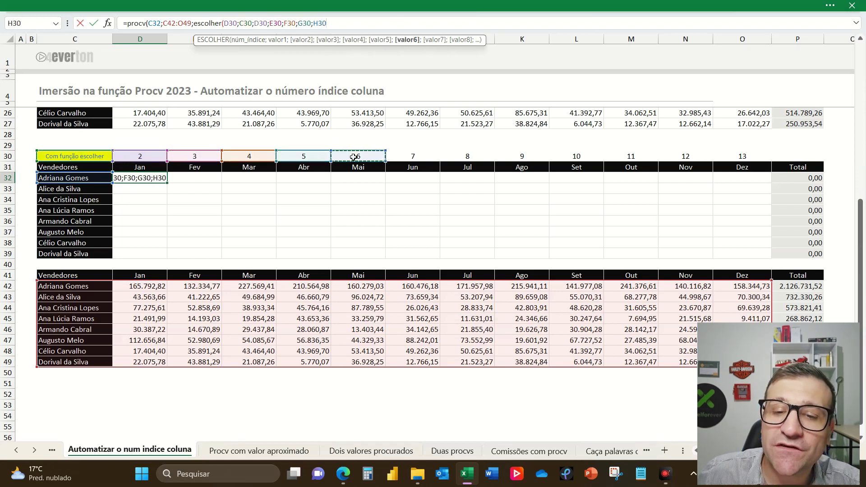
type(";")
left_click(413, 155)
type(";")
left_click(478, 155)
type(";")
left_click(522, 156)
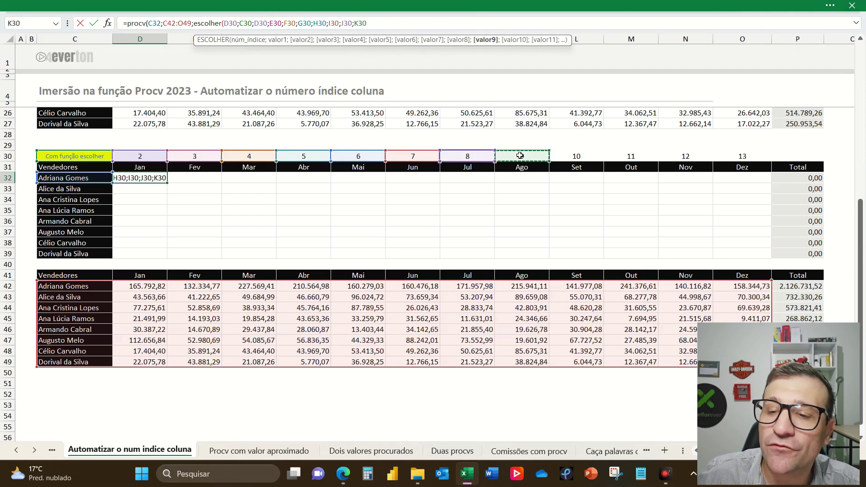
type(";")
left_click(576, 156)
type(";")
left_click(631, 156)
left_click(675, 156)
type(";")
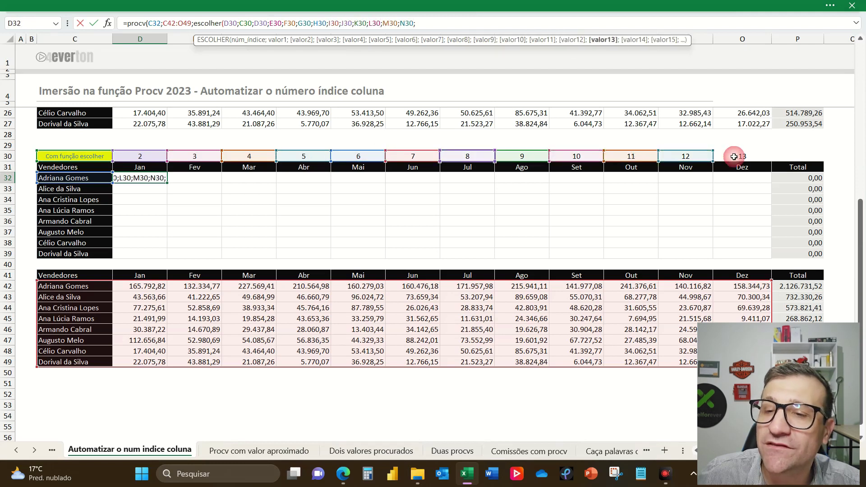
left_click(732, 156)
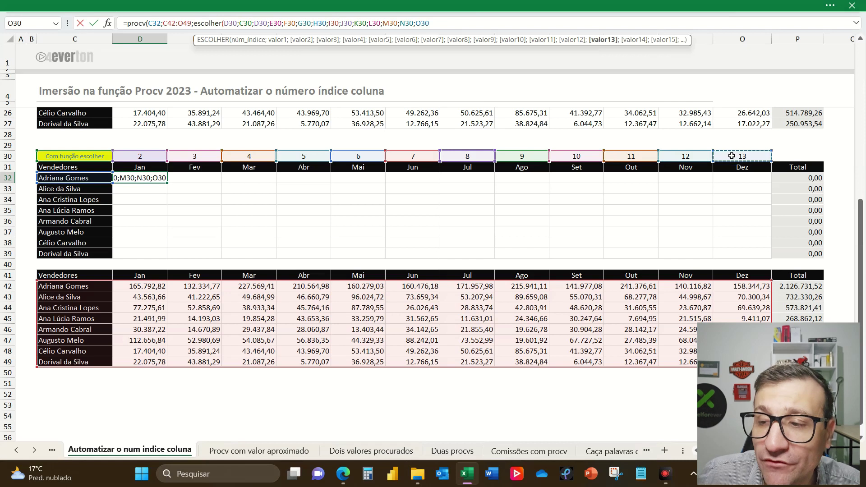
type(")")
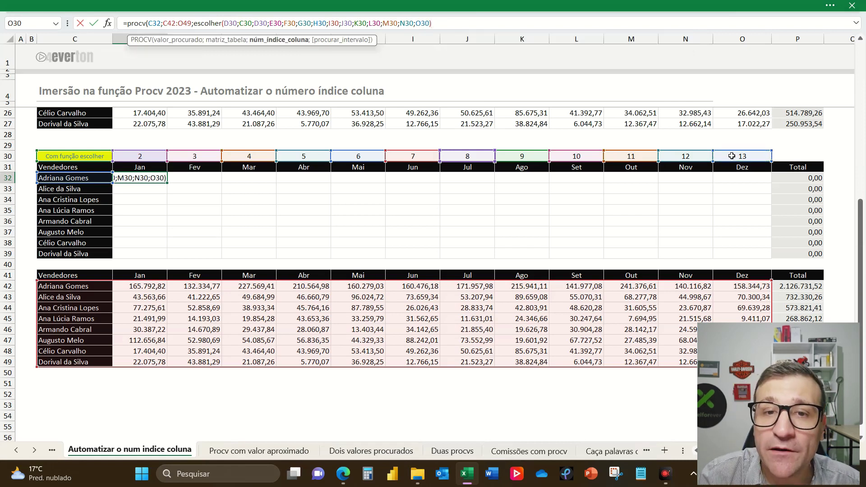
type(";")
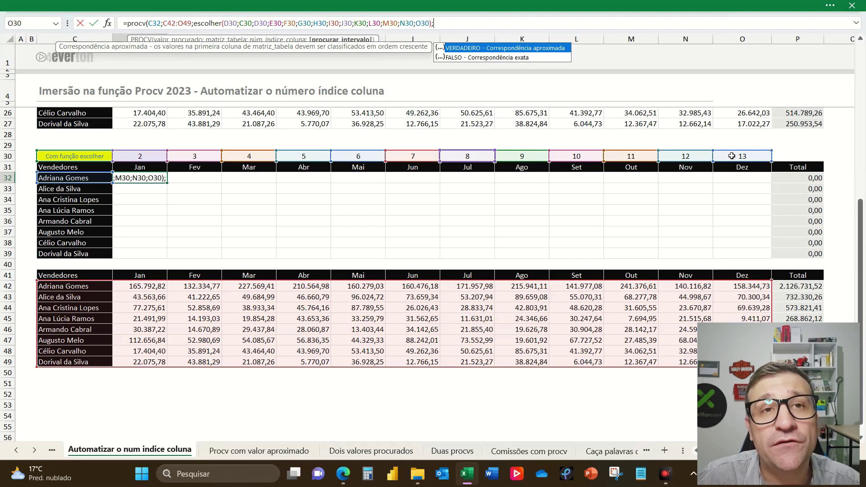
type("0")
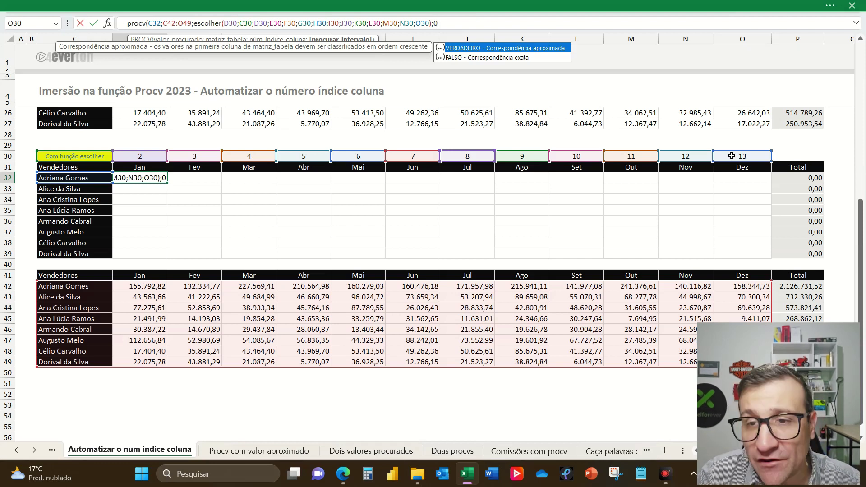
type(")")
key("Return")
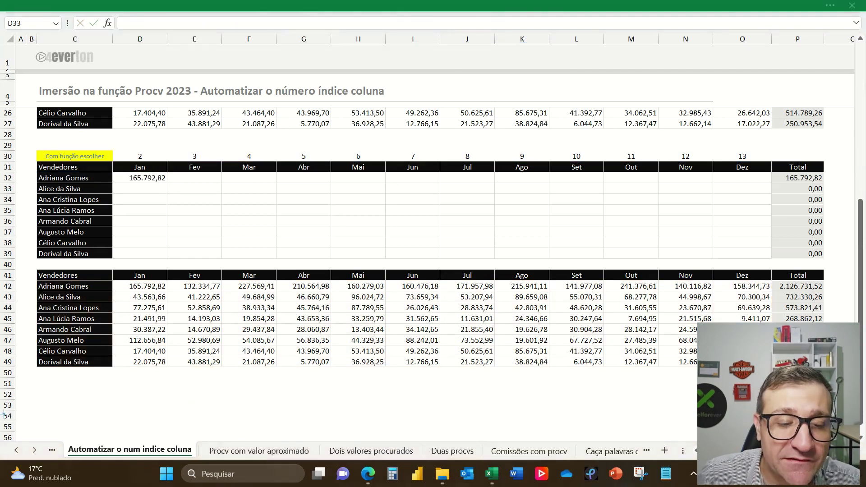
Select D32 and put its PROCV/ESCOLHER formula into edit mode in the formula bar.
left_click_drag(156, 291, 140, 189)
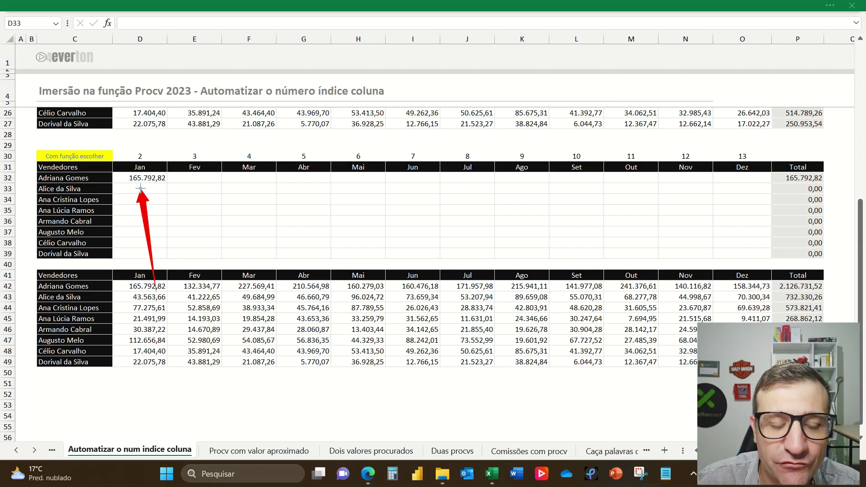
left_click(151, 176)
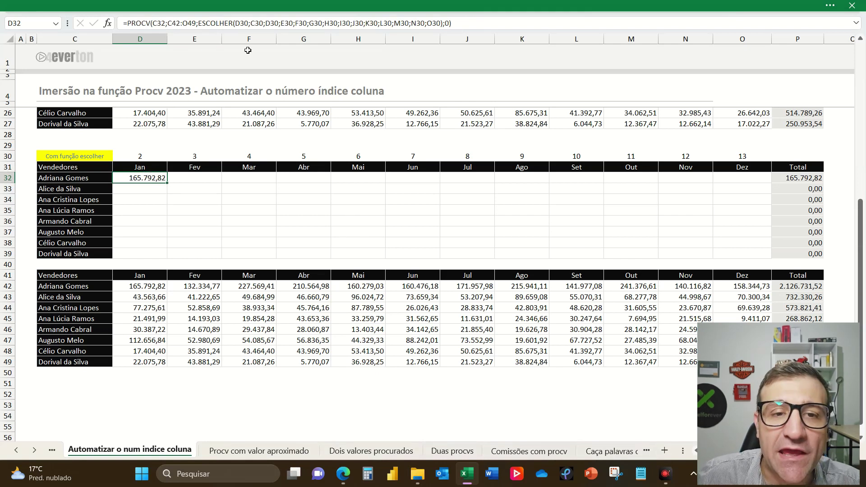
left_click(246, 27)
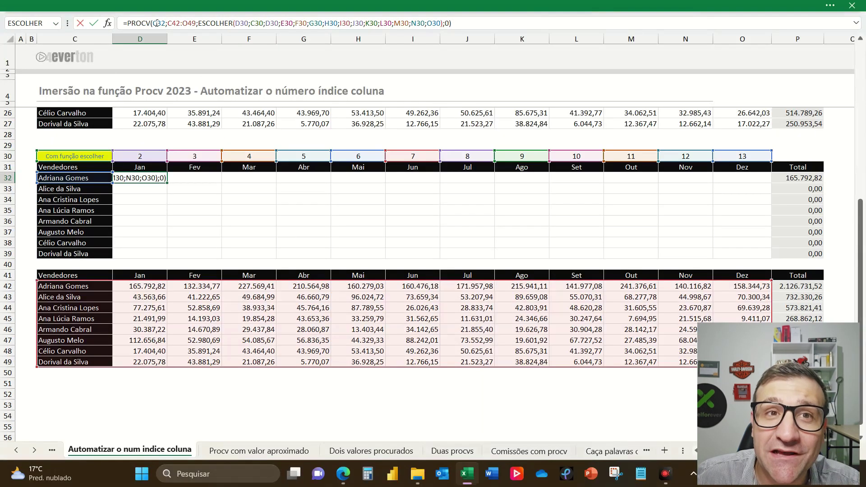
Lock the lookup value as $C32 and the table as $C$42:$O$49.
double_click(160, 23)
key("F4")
key("F4")
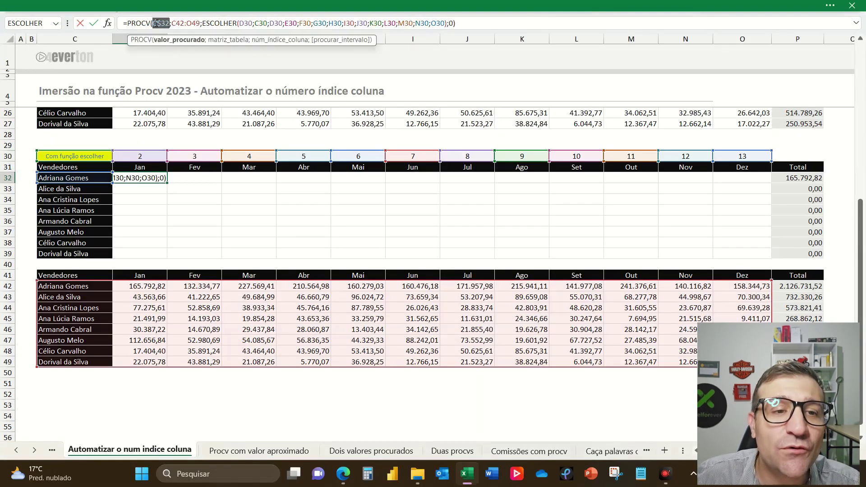
key("F4")
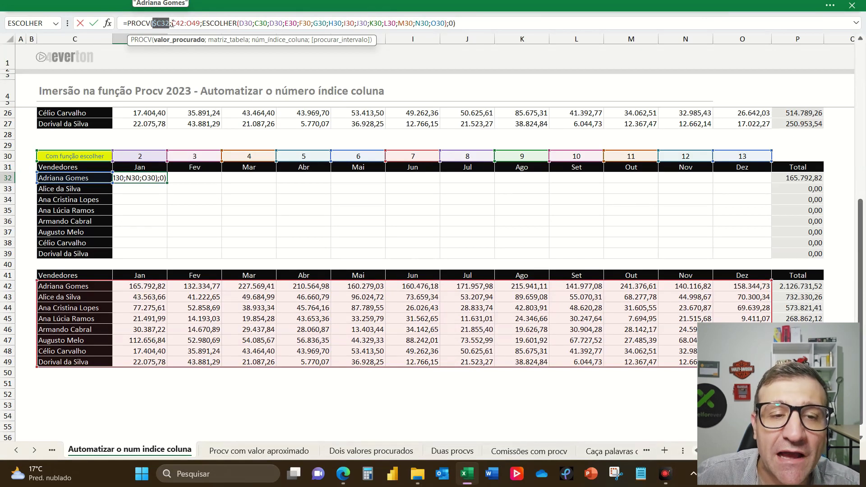
left_click_drag(172, 24, 201, 24)
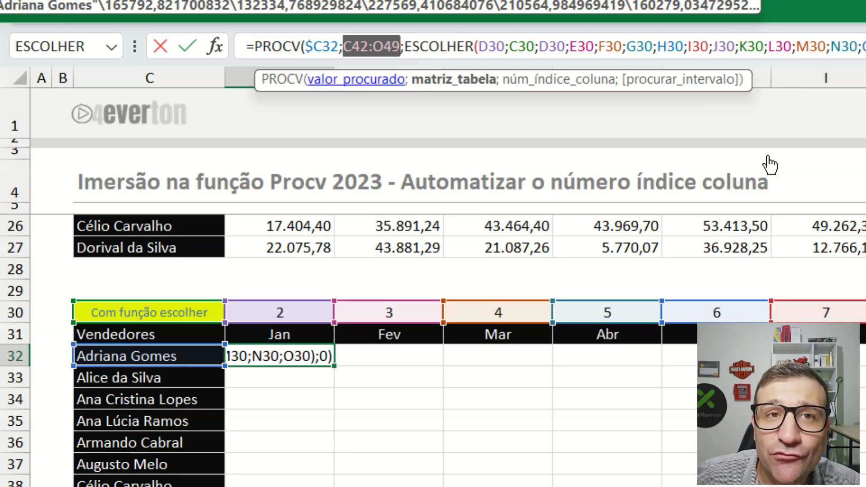
key("F4")
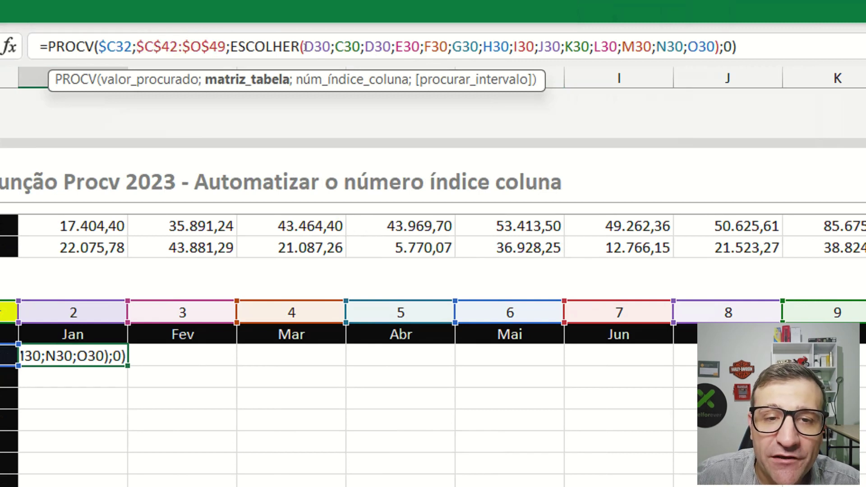
Lock the index as D$30 and make the choices $C$30 through $O$30 absolute.
left_click_drag(303, 47, 330, 47)
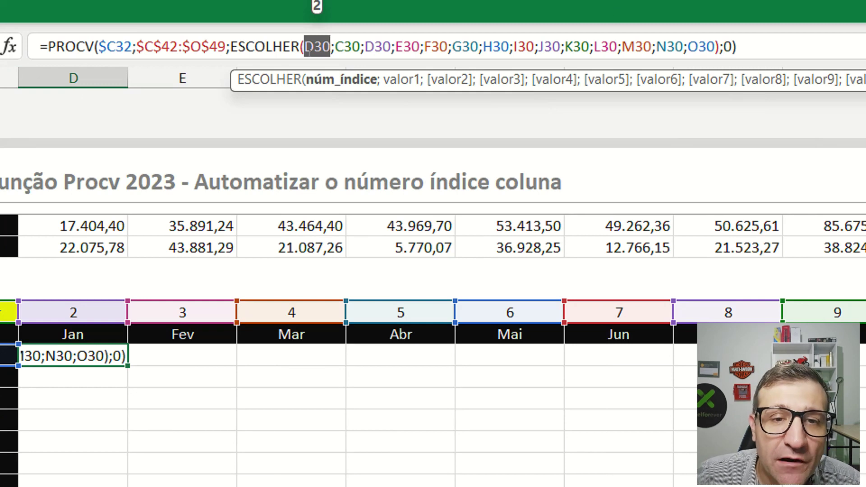
key("ctrl")
key("ctrl")
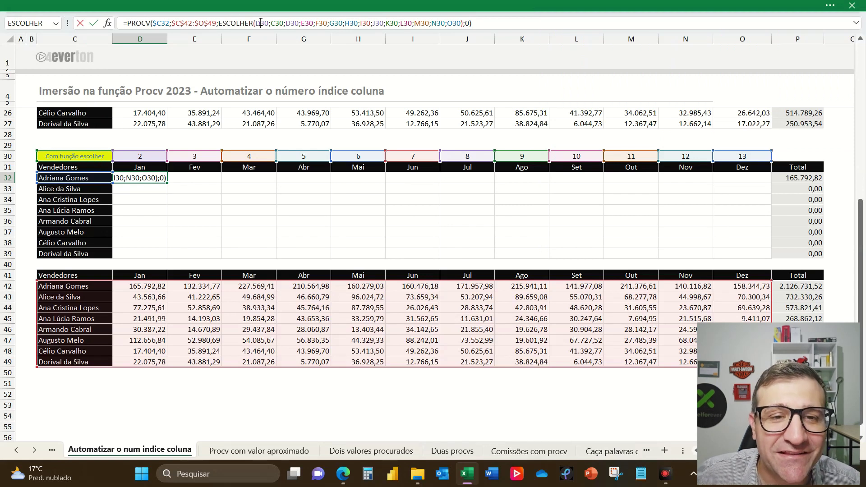
left_click(261, 22)
key("F4")
key("F4")
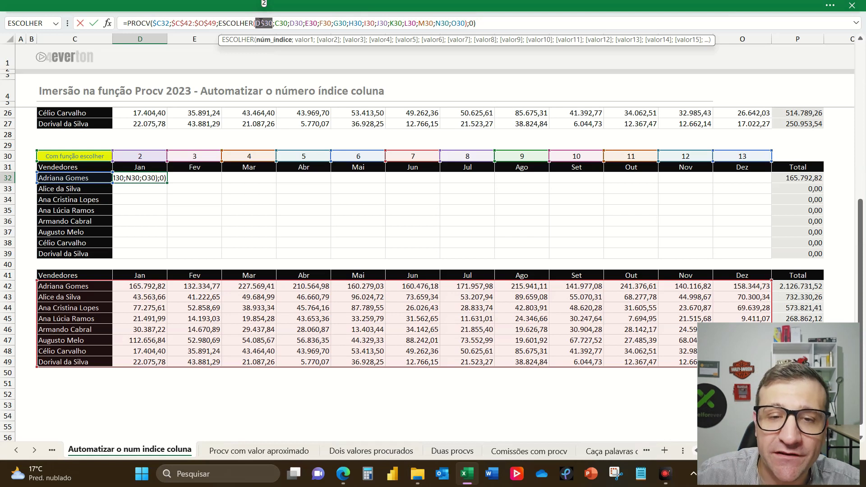
left_click_drag(275, 23, 465, 21)
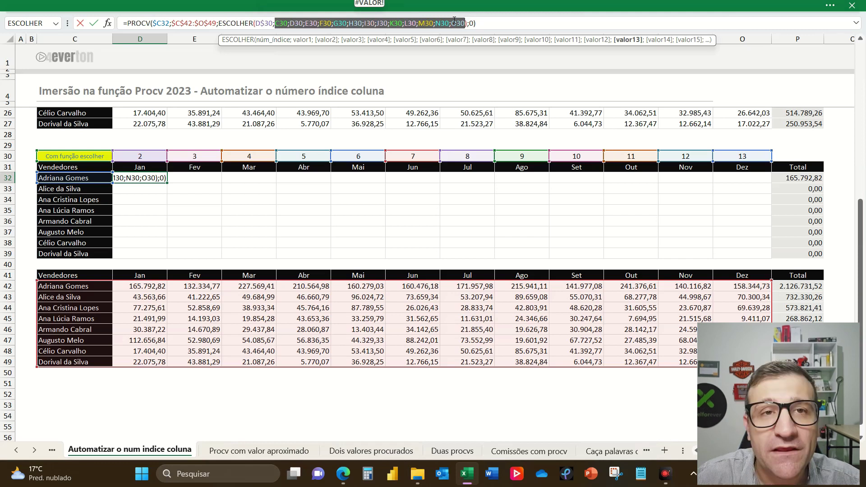
key("F4")
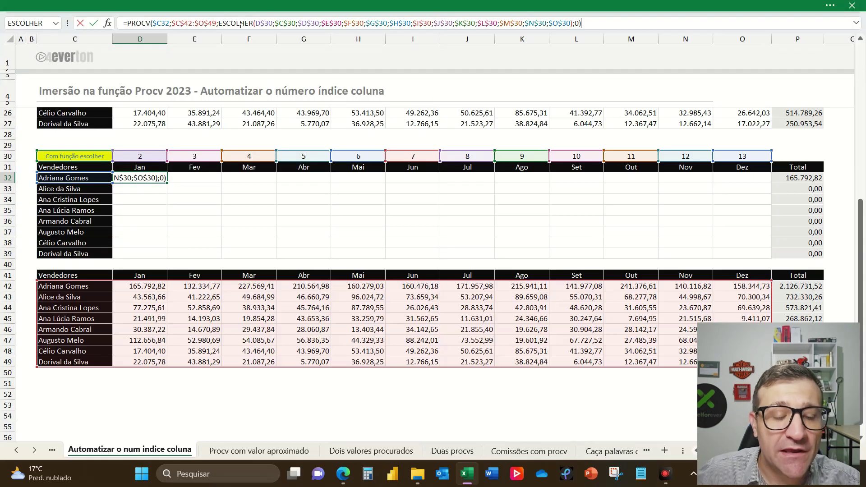
Commit the locked D32 formula and paste it across D32:O39 for every seller.
key("ctrl+Return")
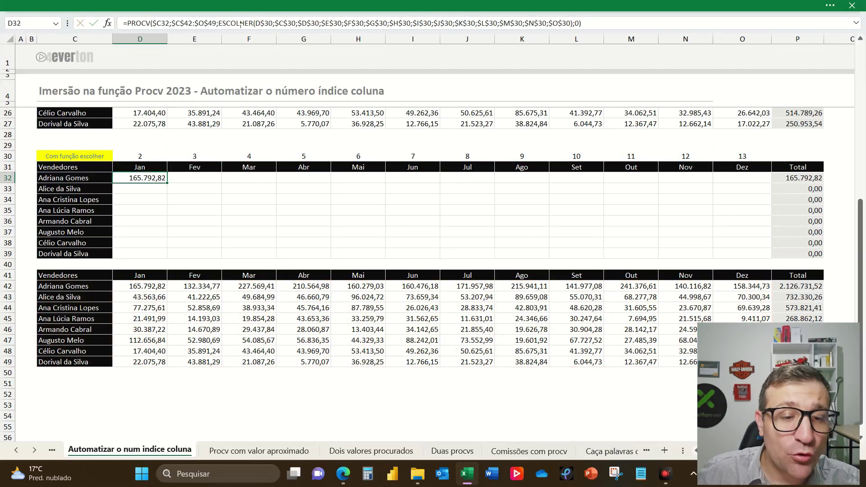
left_click_drag(195, 181, 729, 248)
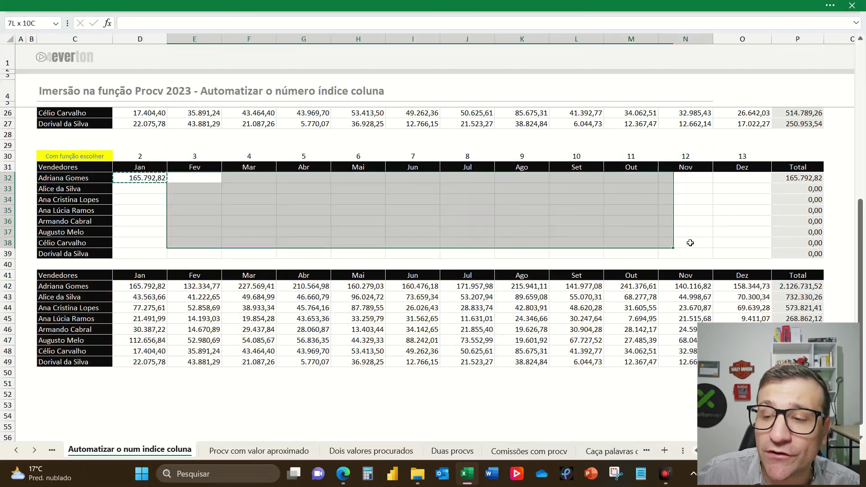
left_click_drag(137, 189, 157, 247)
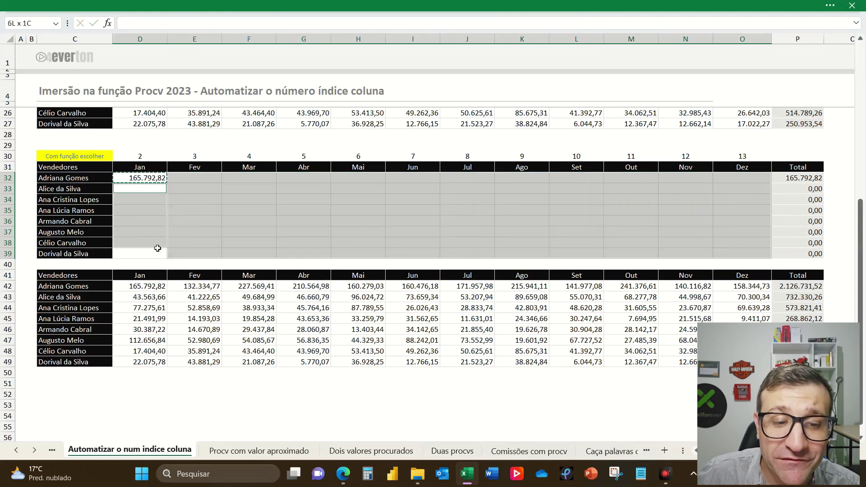
key("Return")
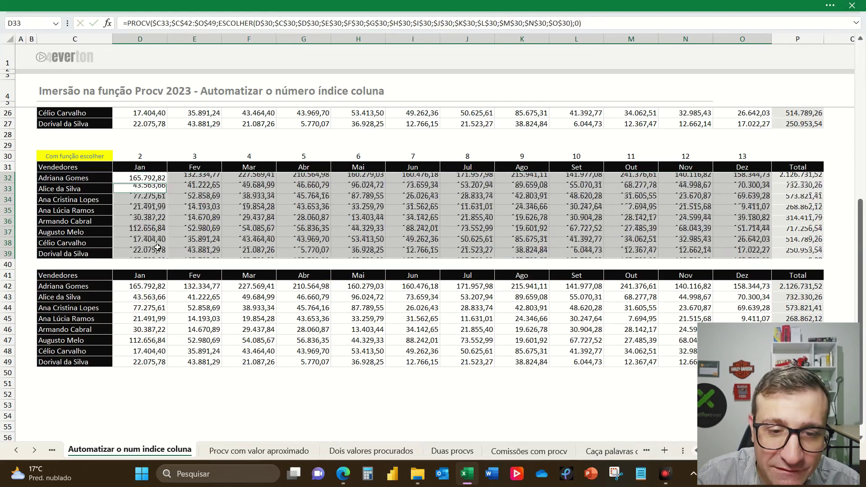